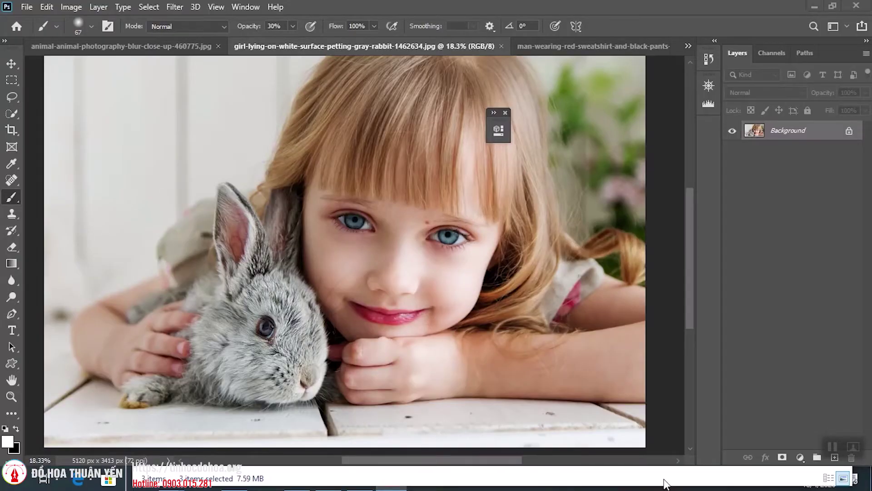
Put File Explorer away and bring up the adjustment-layer list for the girl-and-rabbit photo
click(667, 484)
click(779, 34)
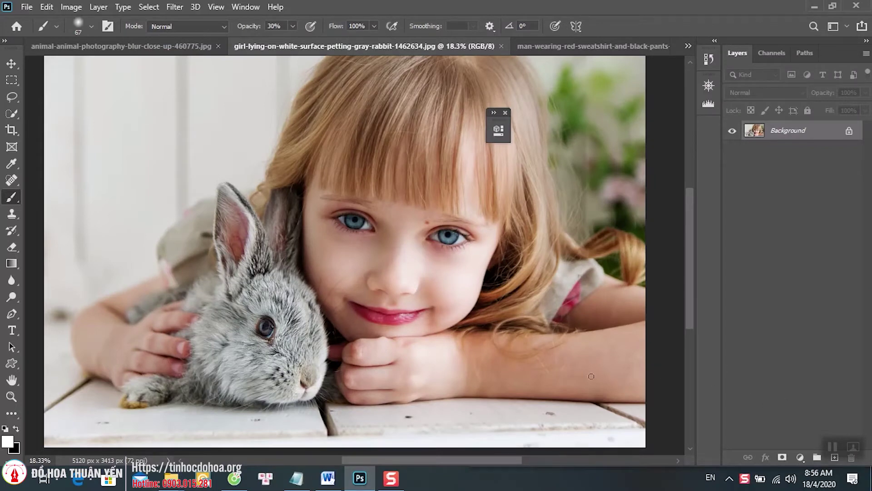
click(800, 458)
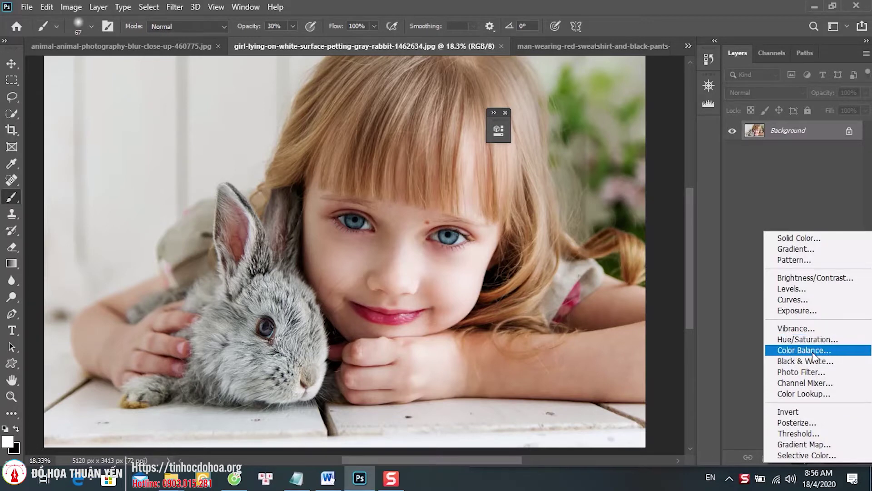
Add a Color Balance layer with midtones Cyan/Red -8, Magenta/Green -36, Yellow/Blue -27
click(814, 351)
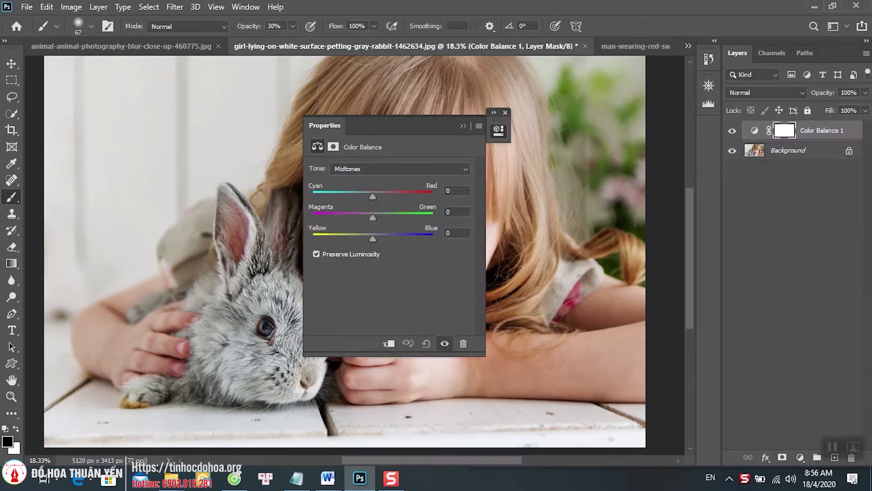
drag(395, 133, 643, 192)
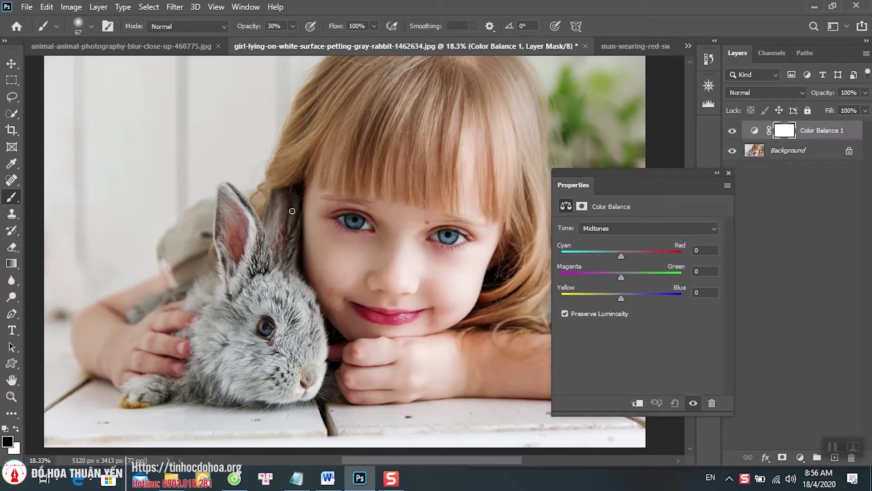
mouse_move(620, 299)
mouse_down()
mouse_move(571, 308)
mouse_move(696, 304)
mouse_move(603, 308)
mouse_up()
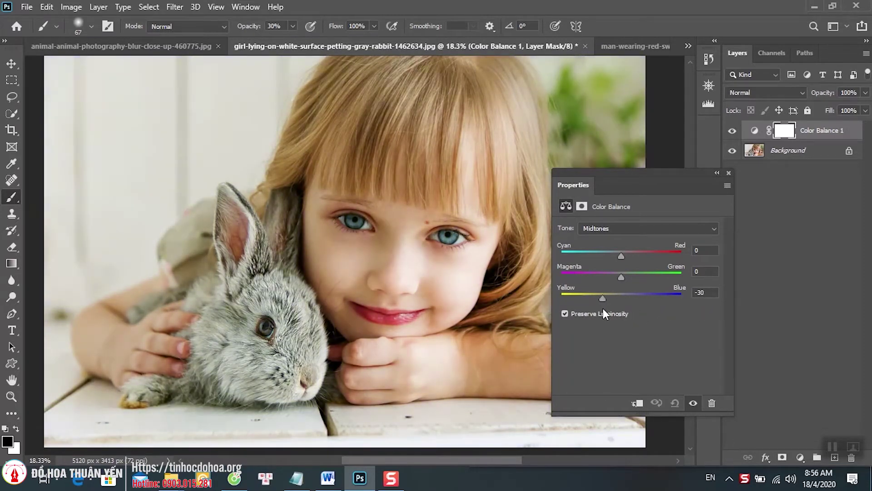
mouse_move(620, 274)
mouse_down()
mouse_move(639, 275)
mouse_move(612, 277)
mouse_move(628, 277)
mouse_move(628, 253)
mouse_move(652, 256)
mouse_up()
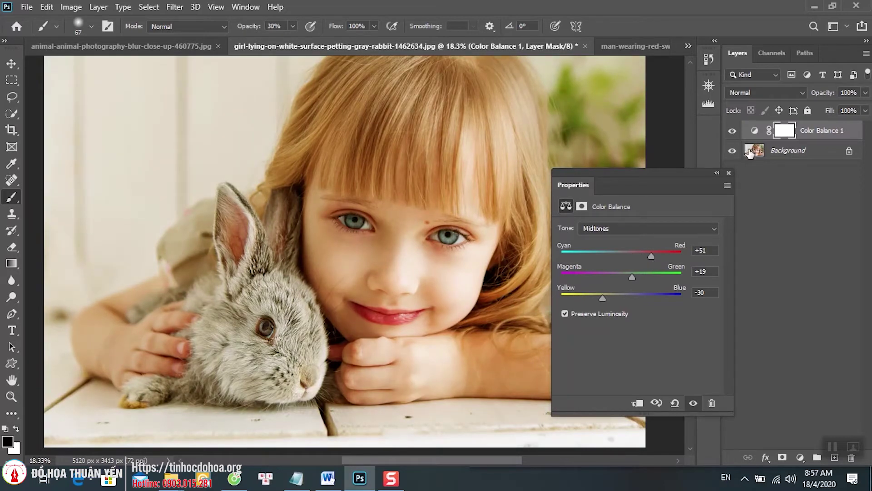
click(693, 403)
mouse_move(651, 257)
mouse_down()
mouse_move(619, 256)
mouse_move(611, 274)
mouse_move(609, 254)
mouse_move(593, 275)
mouse_move(611, 277)
mouse_move(599, 276)
mouse_move(616, 255)
mouse_up()
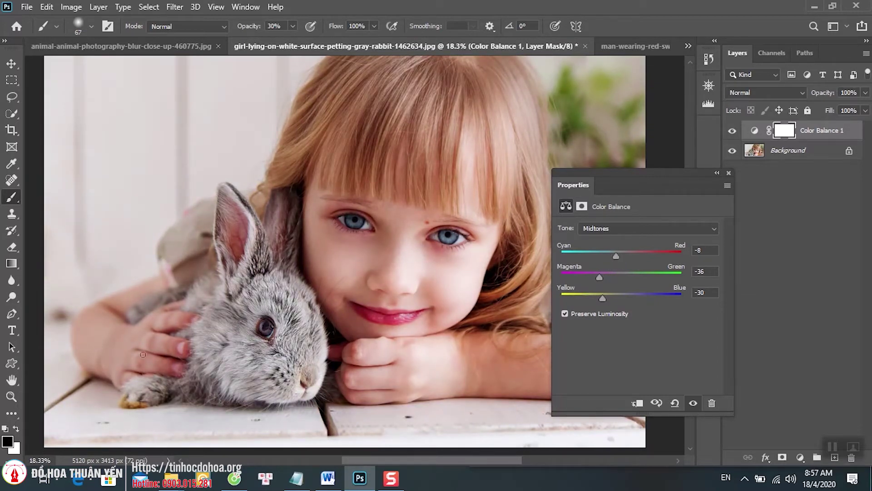
drag(609, 296, 604, 296)
Toggle the rabbit photo's Color Balance 1 off and on to compare, then switch to the squirrel photo
click(717, 173)
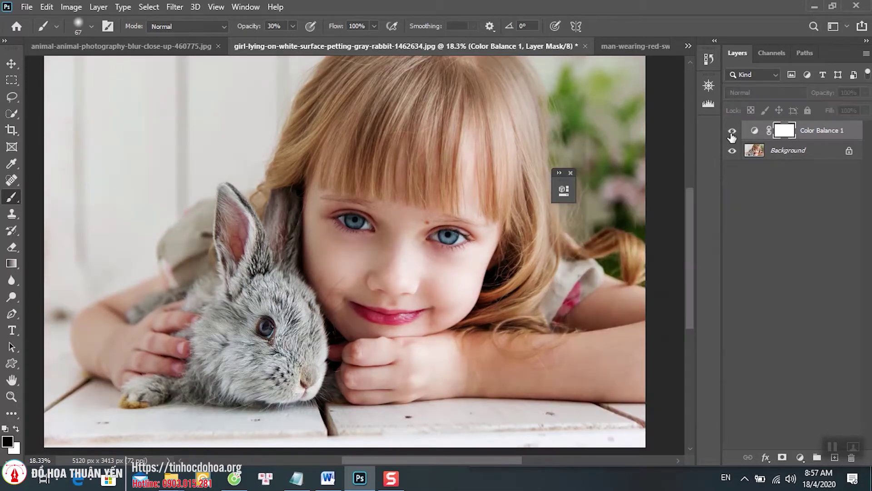
click(732, 131)
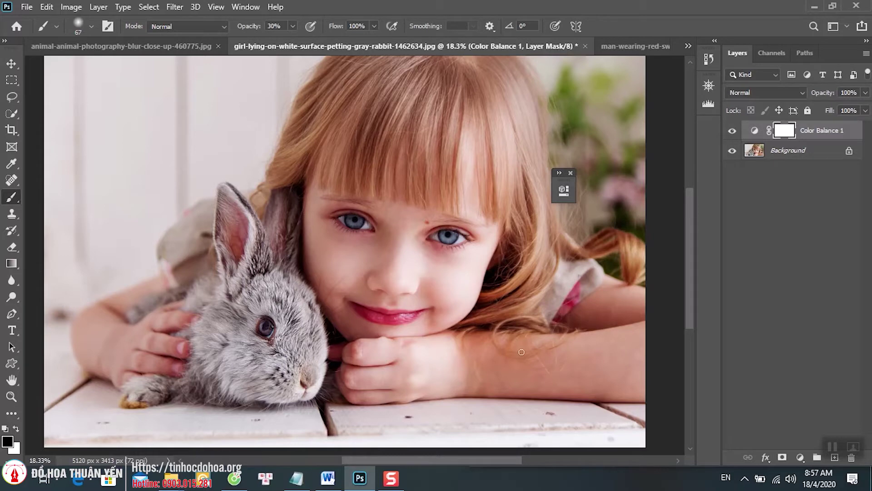
click(120, 47)
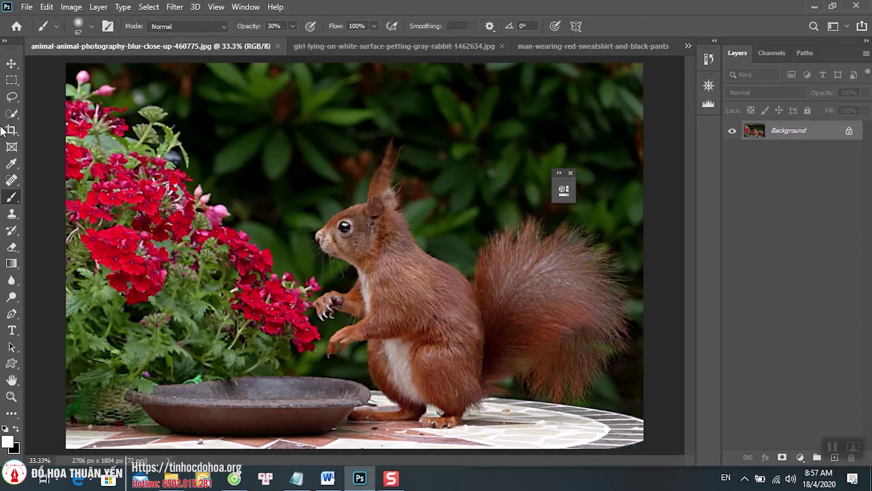
Lasso-select the red flowers on the left, adding a second region with Shift
click(11, 97)
drag(59, 113, 78, 188)
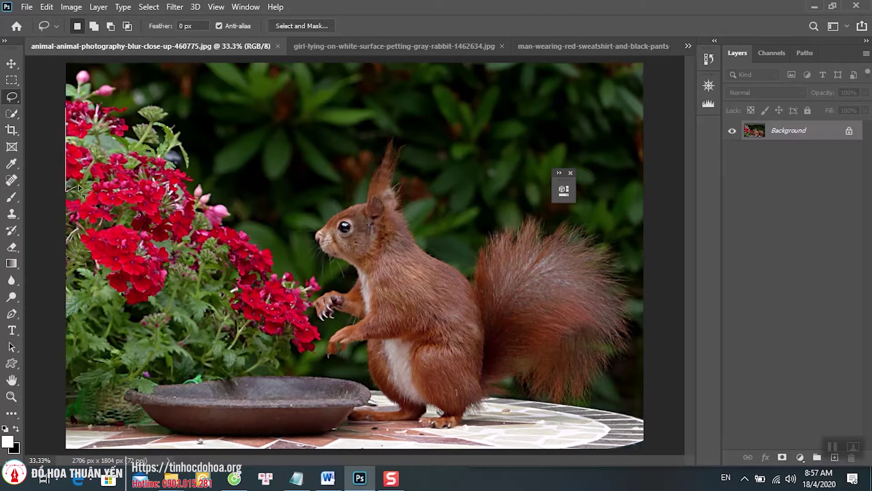
mouse_move(85, 184)
mouse_down()
mouse_move(85, 223)
mouse_move(119, 214)
mouse_move(154, 244)
mouse_move(182, 241)
mouse_move(187, 261)
mouse_move(229, 254)
mouse_move(226, 310)
mouse_move(273, 342)
mouse_move(318, 353)
mouse_move(315, 281)
mouse_move(272, 260)
mouse_move(163, 157)
mouse_move(111, 145)
mouse_move(129, 127)
mouse_move(83, 97)
mouse_move(68, 99)
mouse_up()
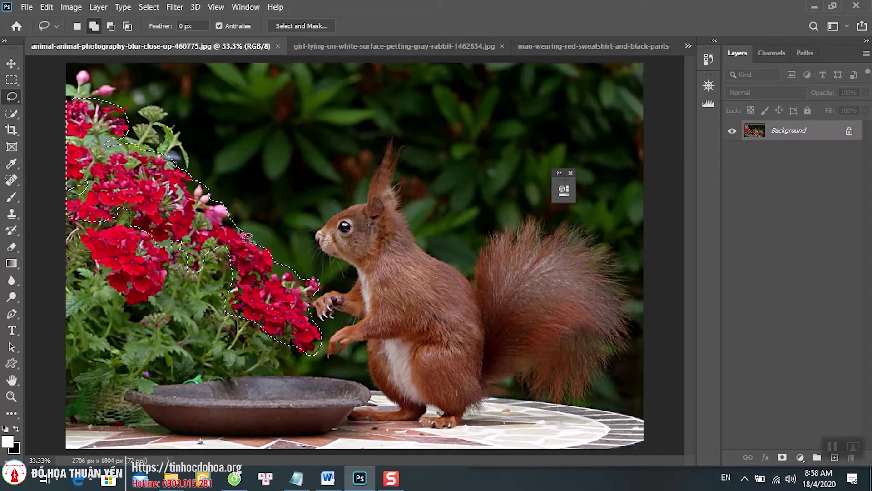
key(shift)
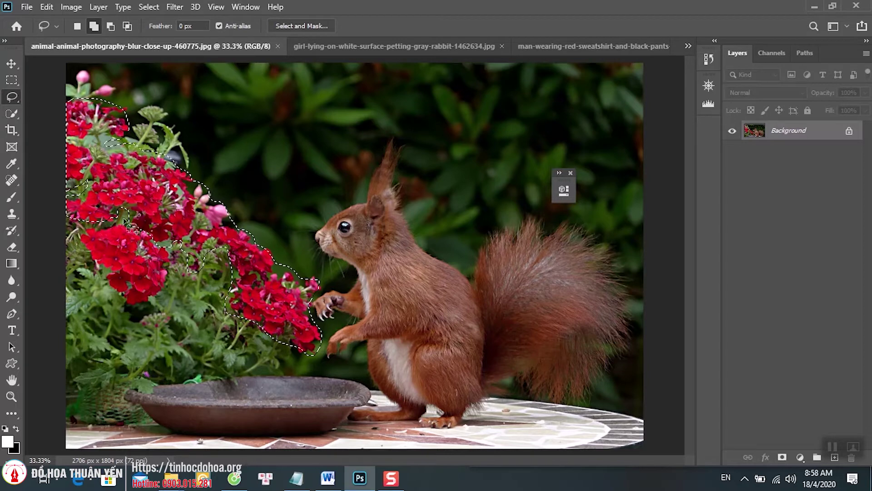
drag(92, 235, 179, 293)
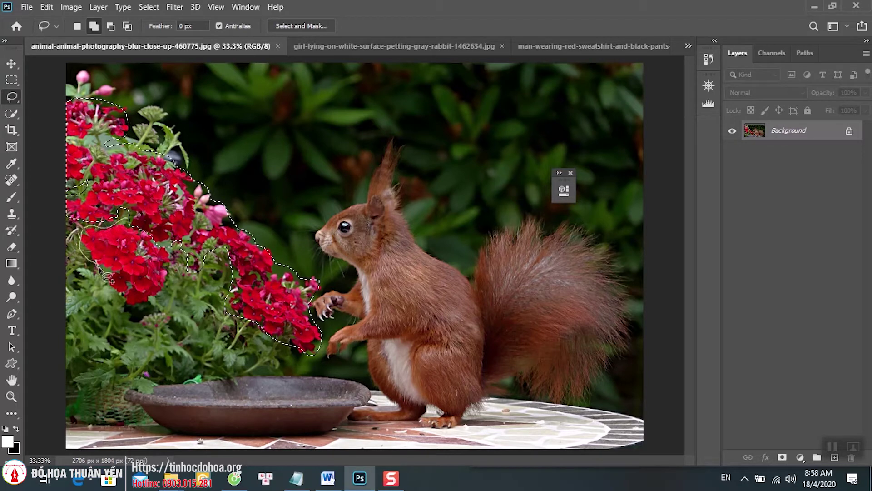
drag(180, 293, 154, 224)
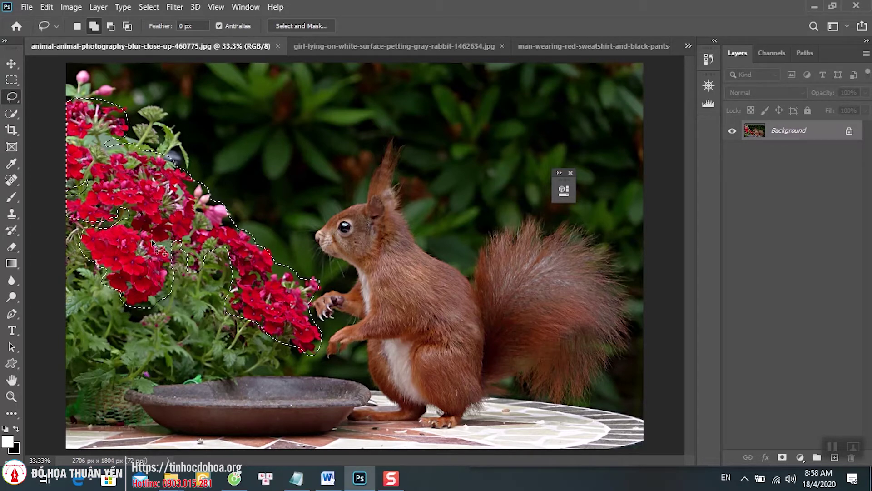
Feather the flower selection by 30 pixels
click(150, 7)
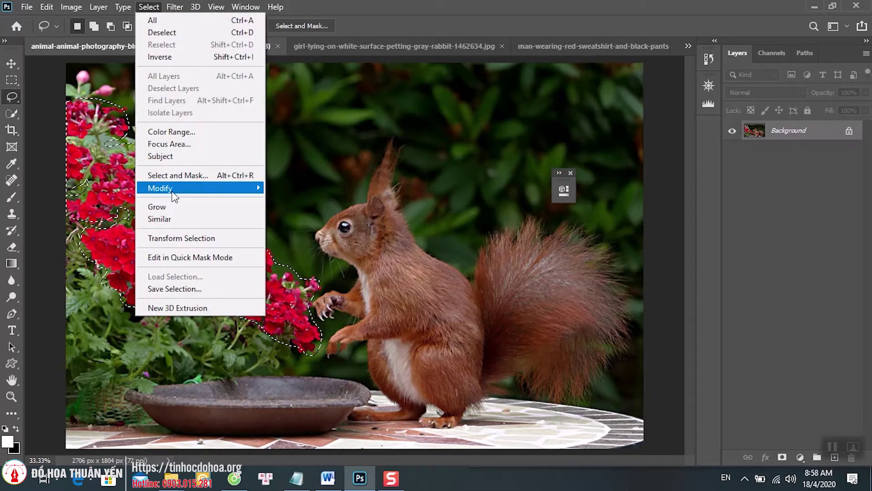
mouse_move(161, 188)
click(300, 234)
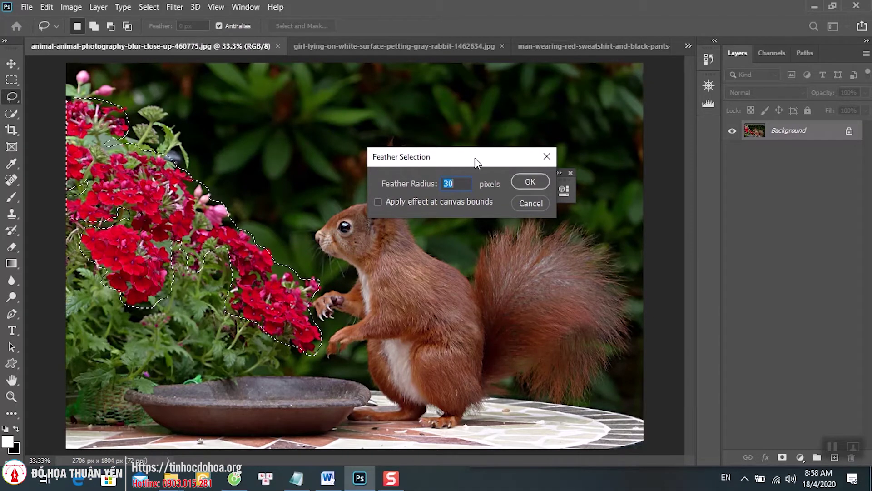
click(545, 183)
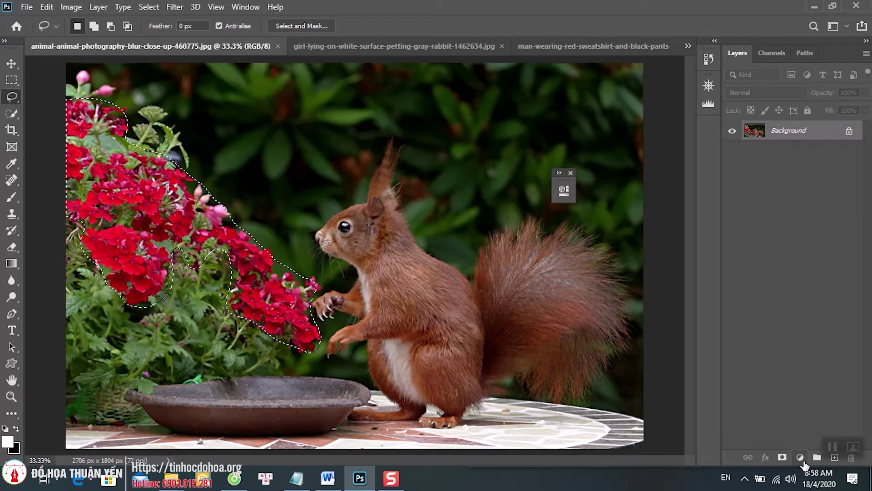
Add a masked Color Balance layer on the flowers with midtones -100, -12 and -63
click(802, 458)
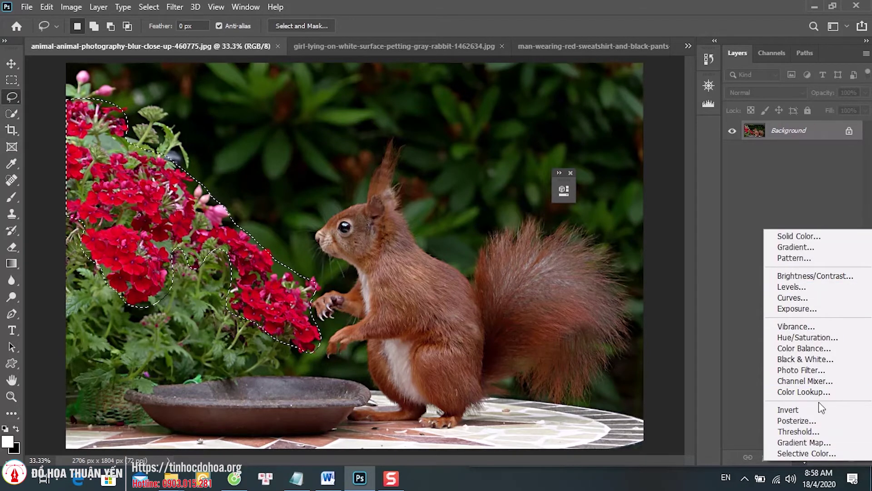
click(818, 348)
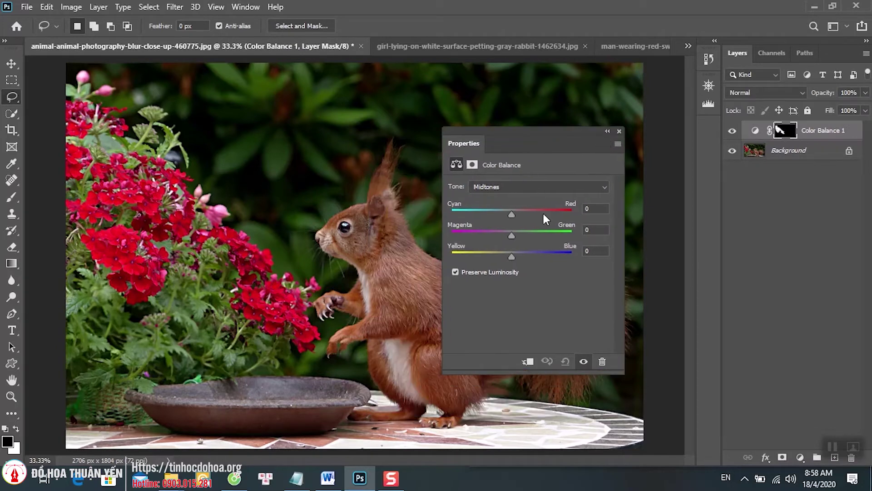
mouse_move(511, 213)
mouse_down()
mouse_move(554, 213)
mouse_move(511, 214)
mouse_move(499, 231)
mouse_up()
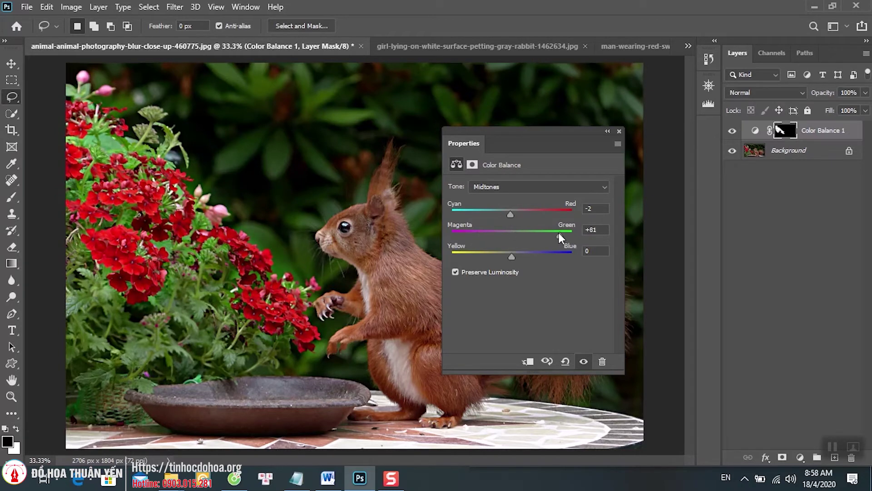
mouse_move(489, 225)
mouse_down()
mouse_move(612, 216)
mouse_move(430, 230)
mouse_move(623, 218)
mouse_up()
mouse_move(514, 255)
mouse_down()
mouse_move(461, 253)
mouse_move(573, 251)
mouse_move(522, 249)
mouse_move(546, 236)
mouse_move(528, 247)
mouse_up()
drag(565, 236, 474, 256)
drag(511, 213, 462, 215)
Toggle the flower adjustment on and off to compare, then collapse Properties
click(583, 361)
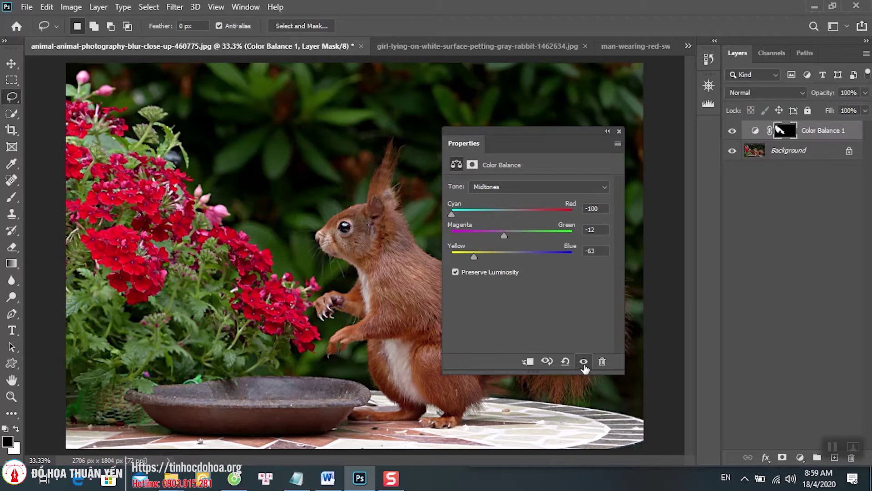
click(583, 362)
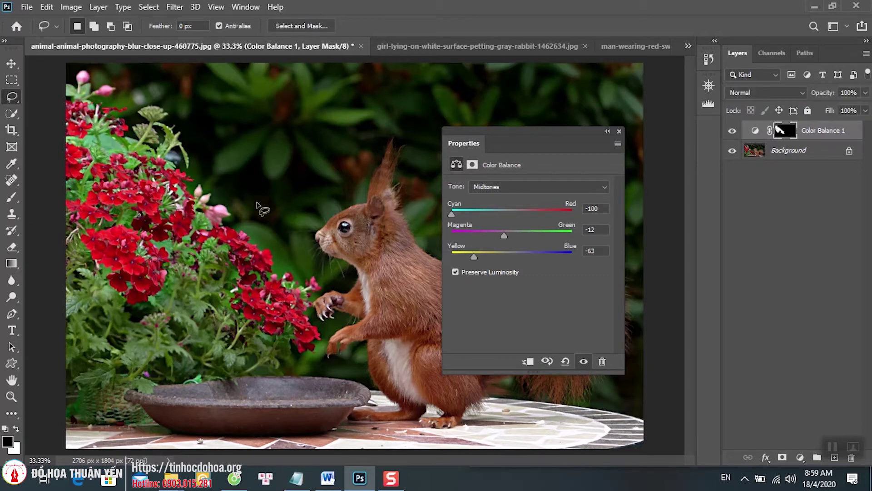
click(583, 361)
click(607, 131)
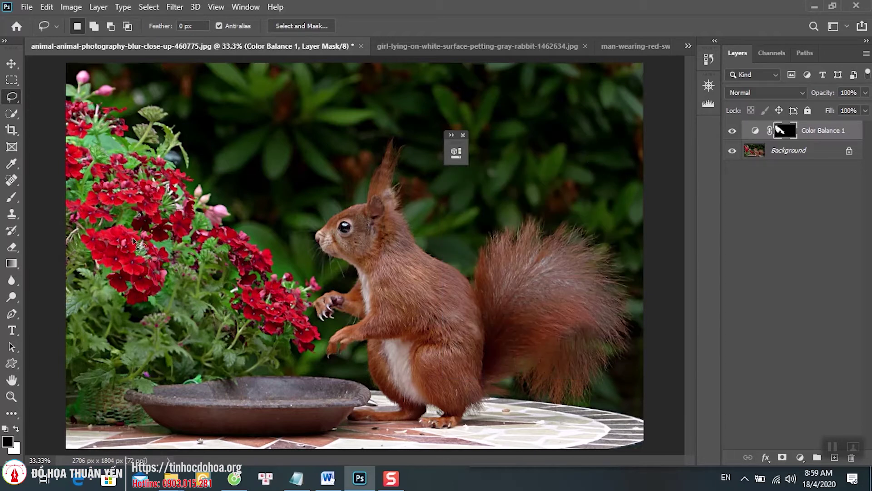
Lasso the leaves below the flowers, excluding the bowl, and add the top leaves
mouse_move(114, 220)
mouse_down()
mouse_move(67, 234)
mouse_move(150, 395)
mouse_move(233, 284)
mouse_move(89, 246)
mouse_up()
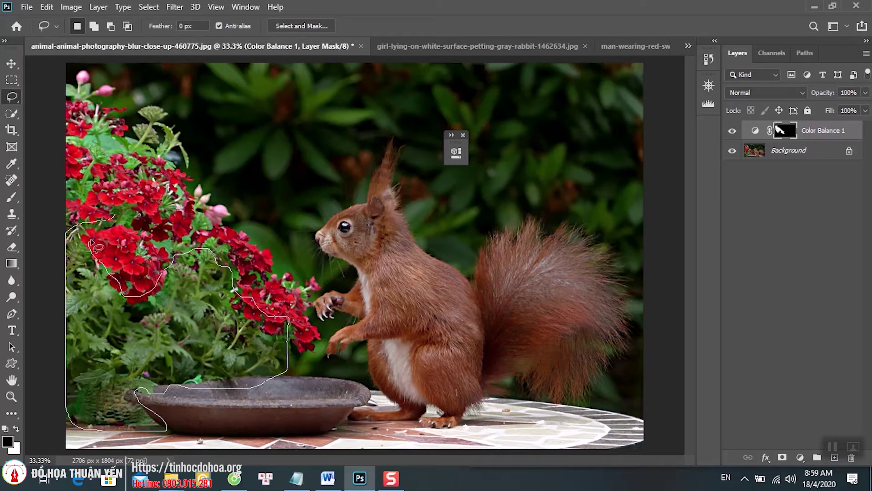
drag(90, 246, 132, 220)
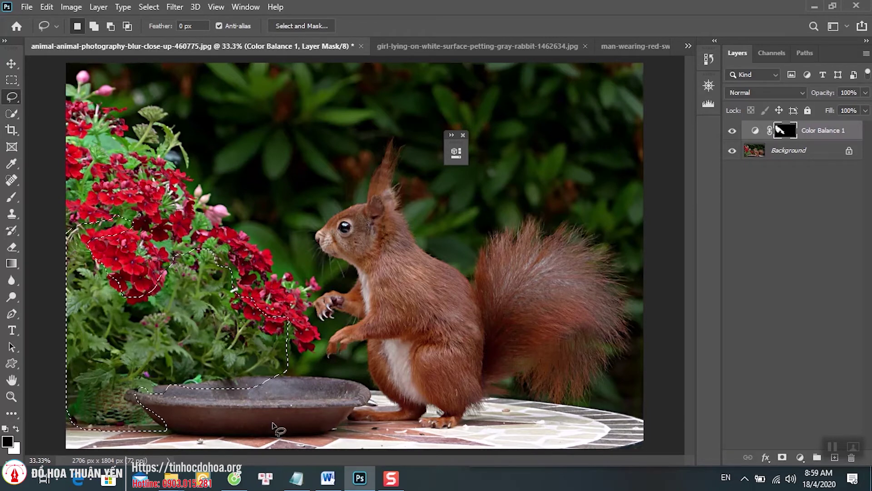
mouse_move(284, 374)
mouse_down()
mouse_move(146, 398)
mouse_move(295, 425)
mouse_up()
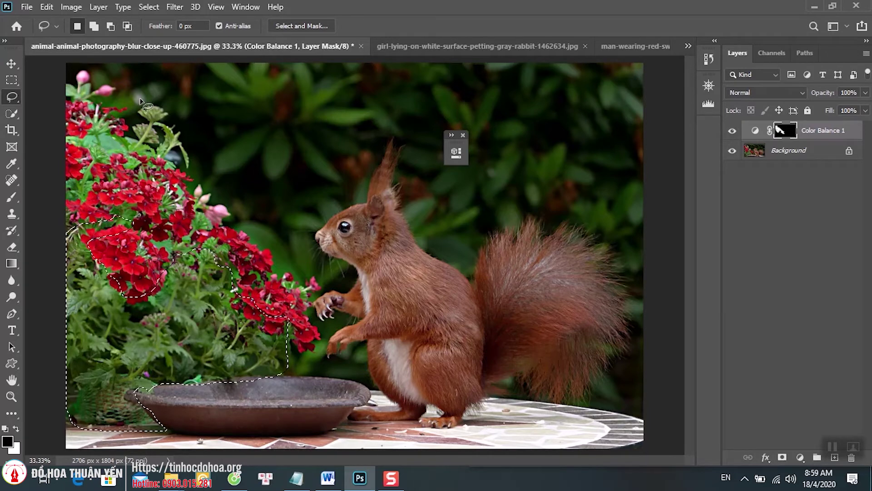
drag(136, 99, 182, 157)
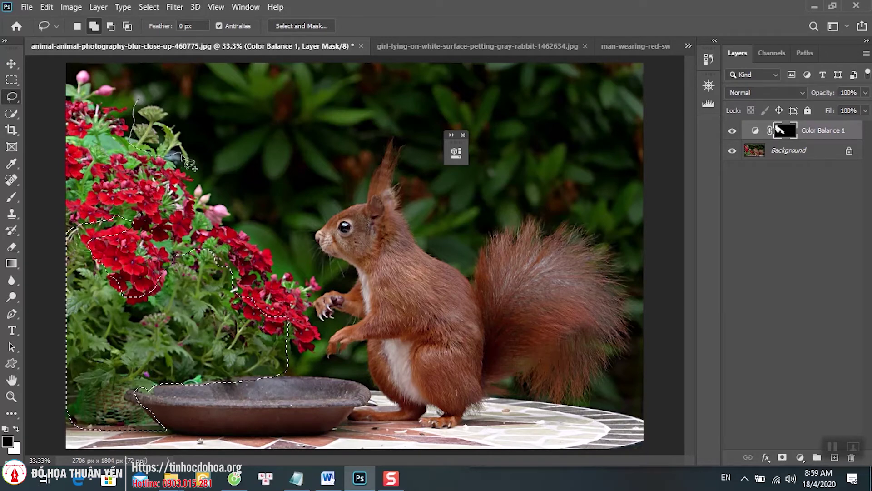
drag(190, 163, 136, 102)
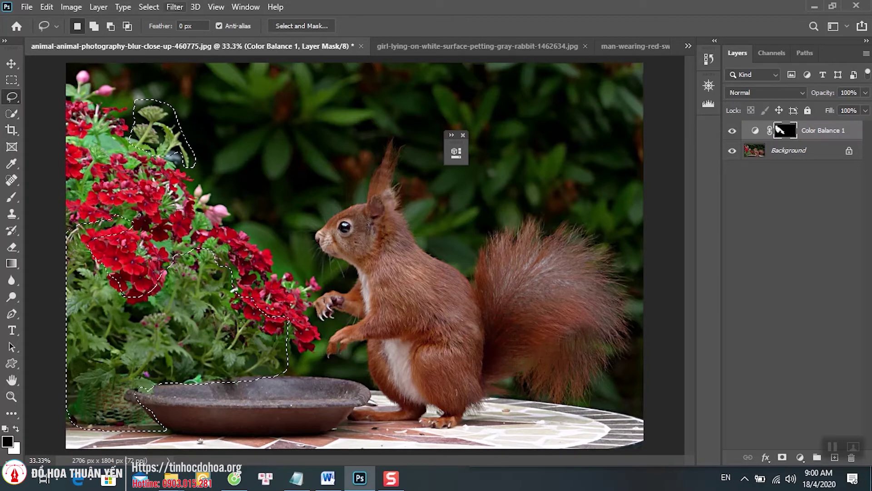
Feather the leaf selection by 30 pixels
click(149, 6)
mouse_move(160, 188)
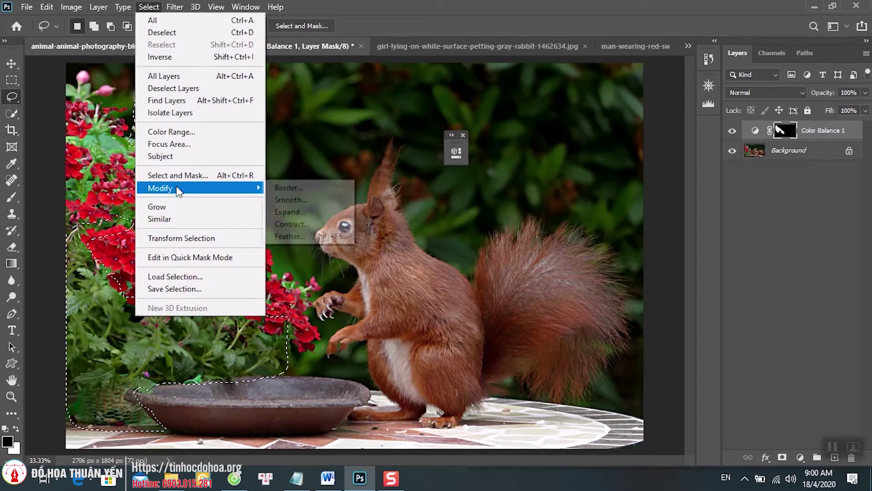
click(304, 237)
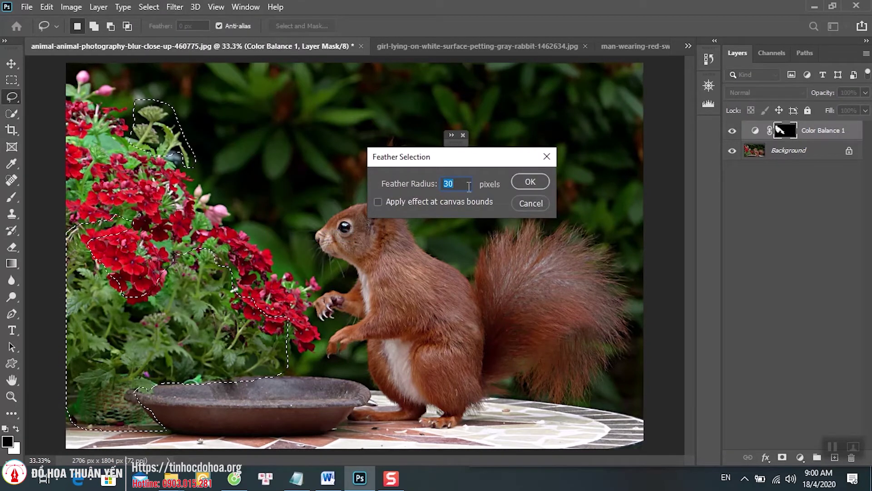
click(532, 182)
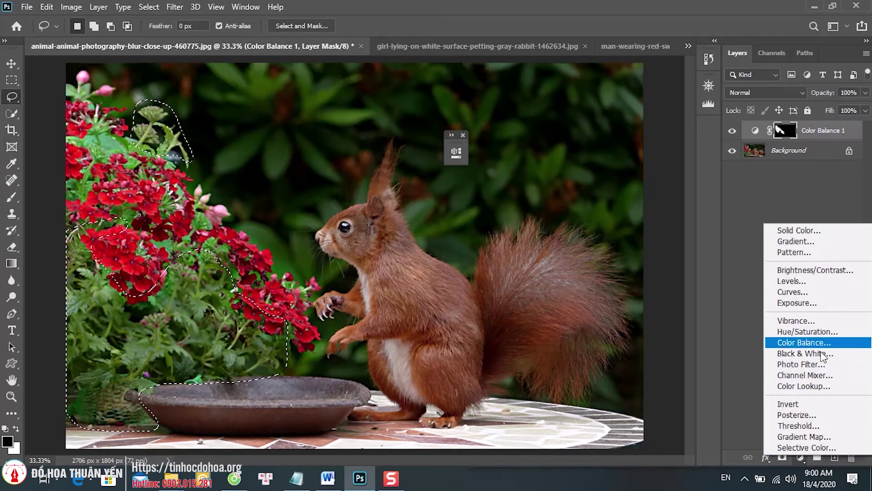
Add a Color Balance 2 layer that shifts the masked leaves greener
click(812, 343)
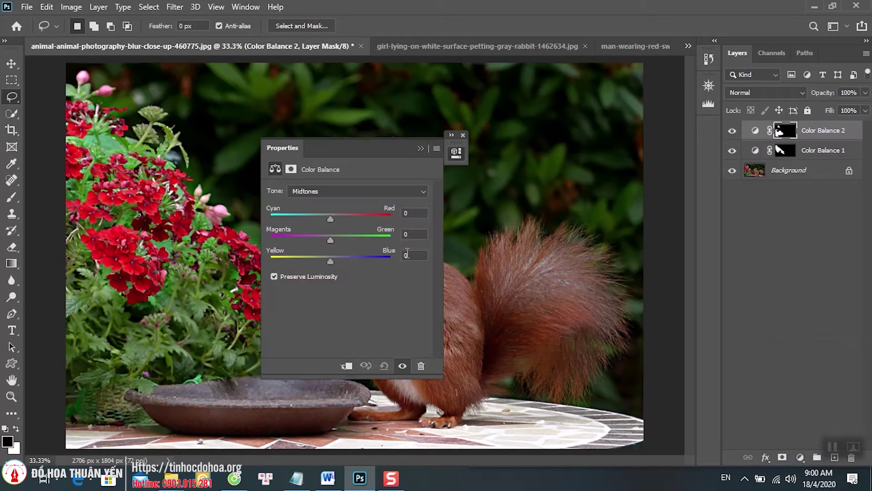
mouse_move(369, 241)
mouse_down()
mouse_move(339, 241)
mouse_move(384, 241)
mouse_move(364, 241)
mouse_up()
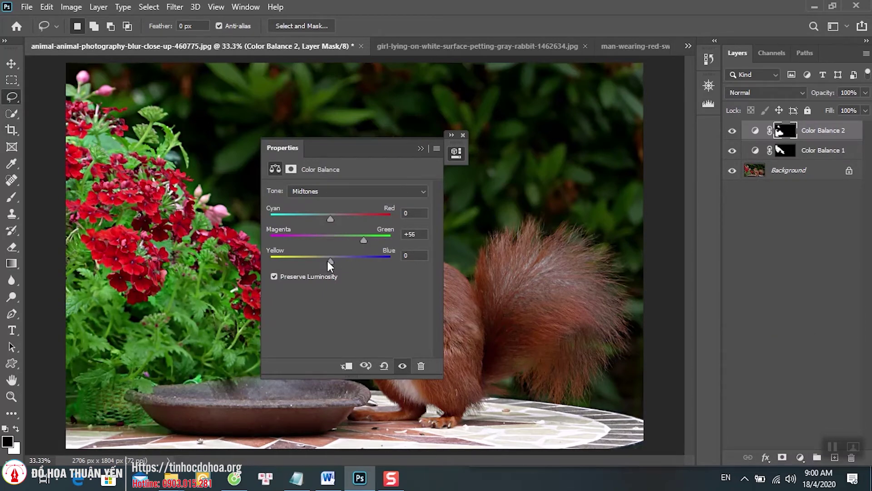
mouse_move(317, 260)
mouse_down()
mouse_move(337, 260)
mouse_move(321, 261)
mouse_up()
mouse_move(310, 222)
mouse_down()
mouse_move(369, 222)
mouse_move(323, 220)
mouse_up()
click(421, 148)
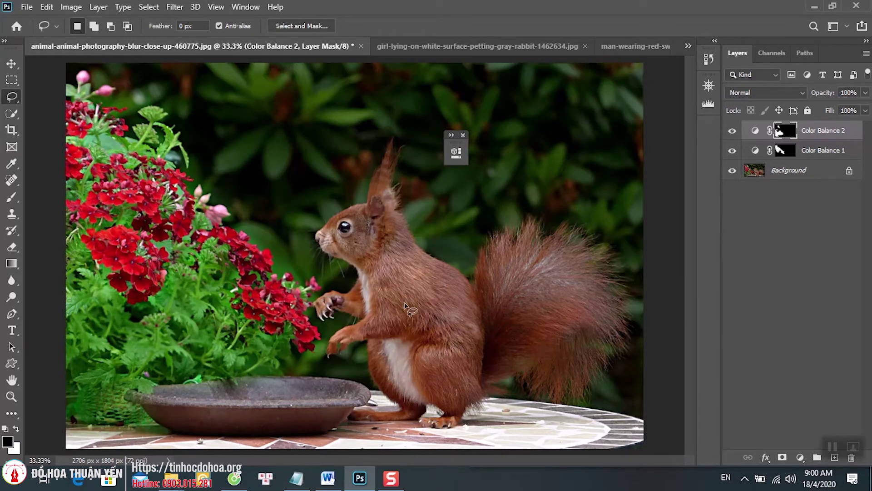
Toggle both Color Balance layers off and on to compare the result
scroll(323, 269, down, 3)
scroll(324, 269, up, 3)
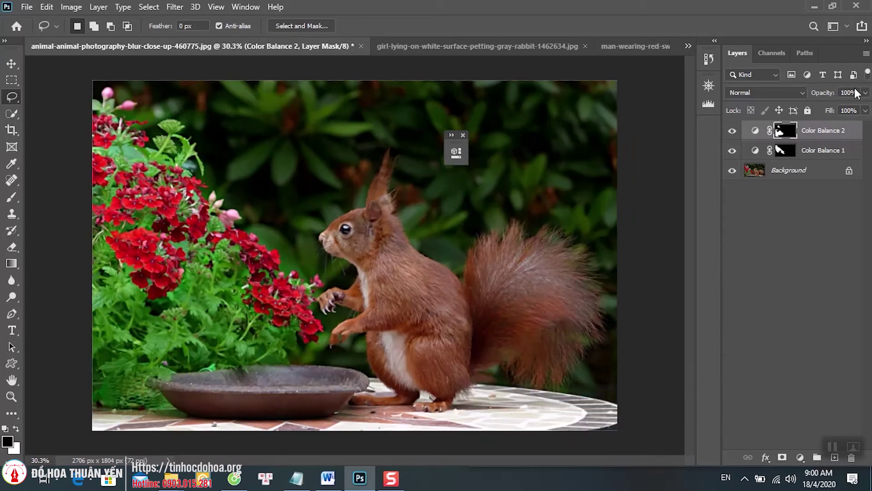
click(732, 130)
click(731, 150)
scroll(325, 265, down, 2)
Set Color Balance 1's opacity to about 82%
click(825, 150)
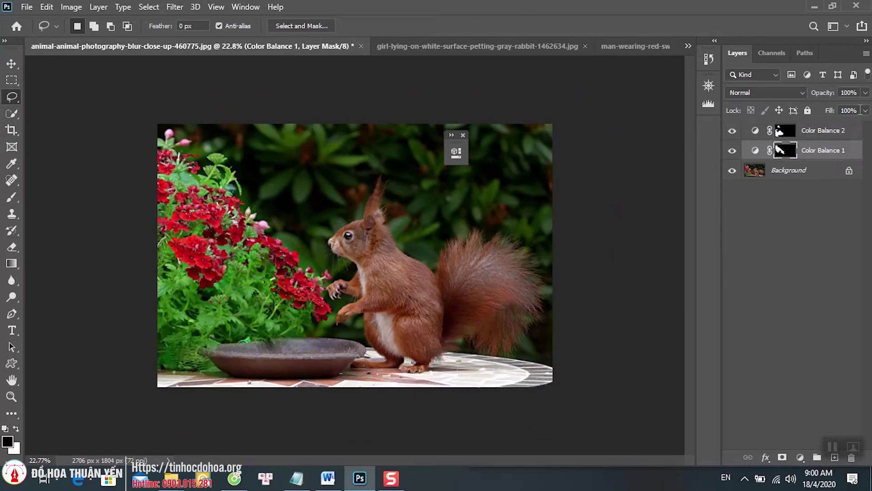
click(865, 93)
drag(835, 107, 827, 108)
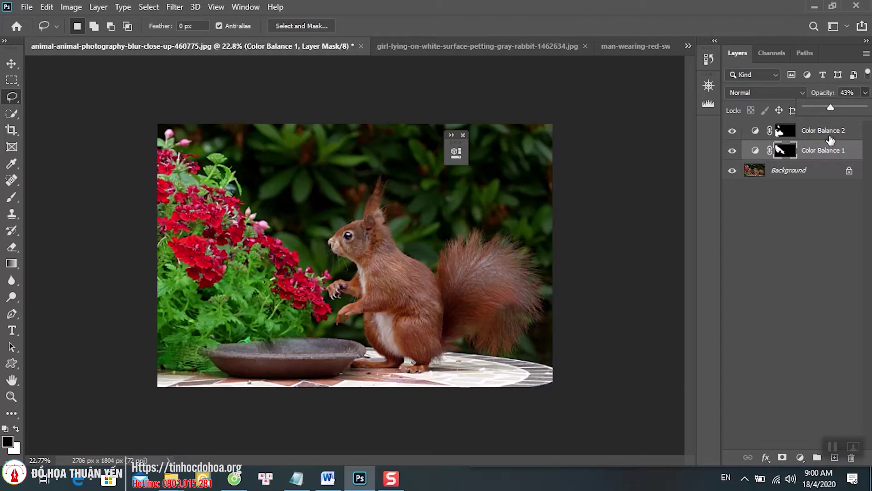
drag(827, 109, 871, 114)
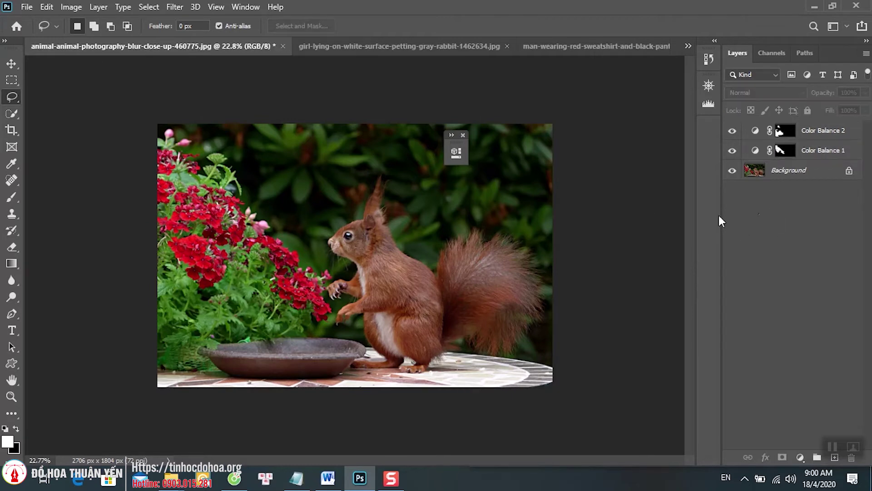
Switch to the photo of the man in the red sweater
click(604, 47)
scroll(534, 120, down, 3)
scroll(383, 279, up, 2)
scroll(382, 270, up, 2)
scroll(379, 255, down, 2)
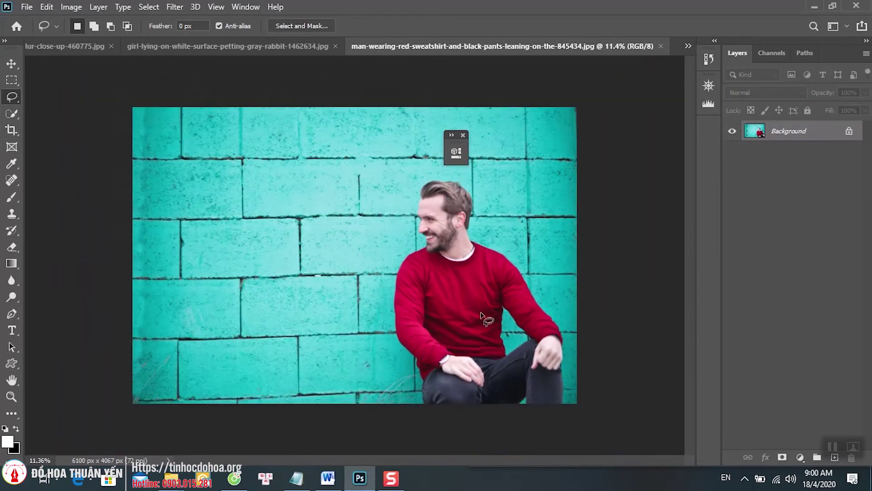
scroll(448, 318, up, 2)
scroll(447, 313, down, 1)
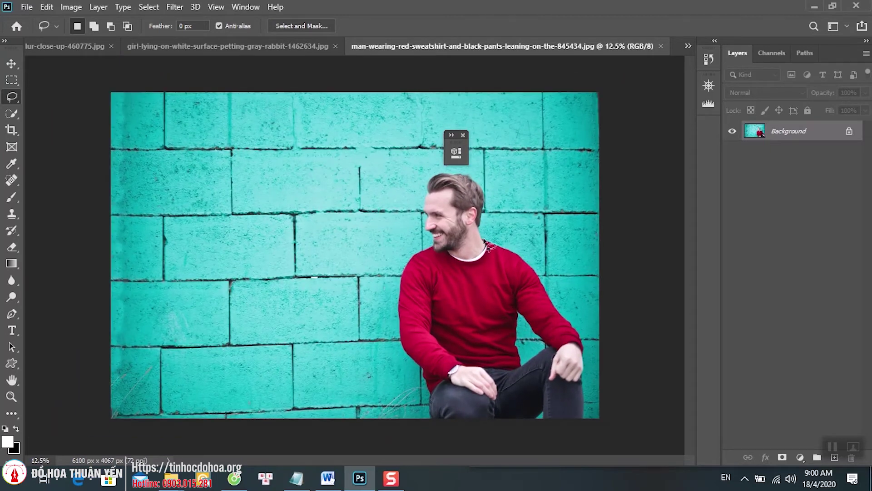
Quick-select the red sweater, including sleeve and hem
click(12, 111)
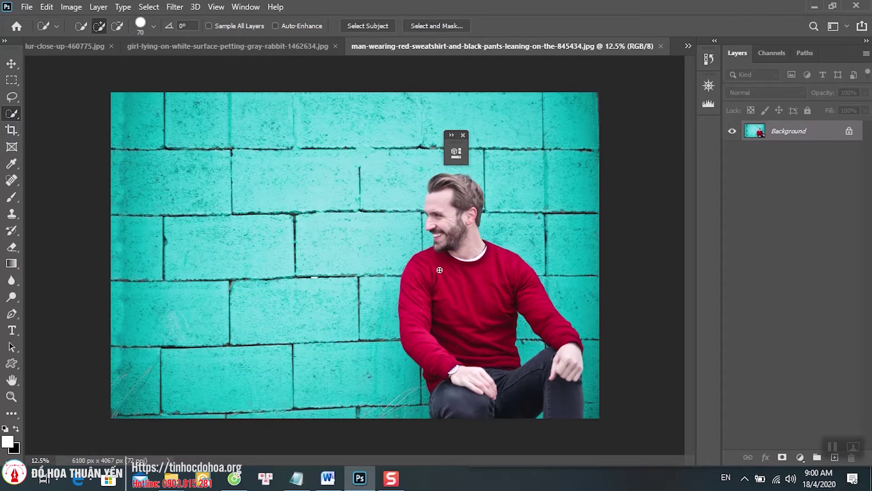
mouse_move(439, 270)
mouse_down()
mouse_move(412, 316)
mouse_move(423, 331)
mouse_up()
scroll(423, 332, up, 3)
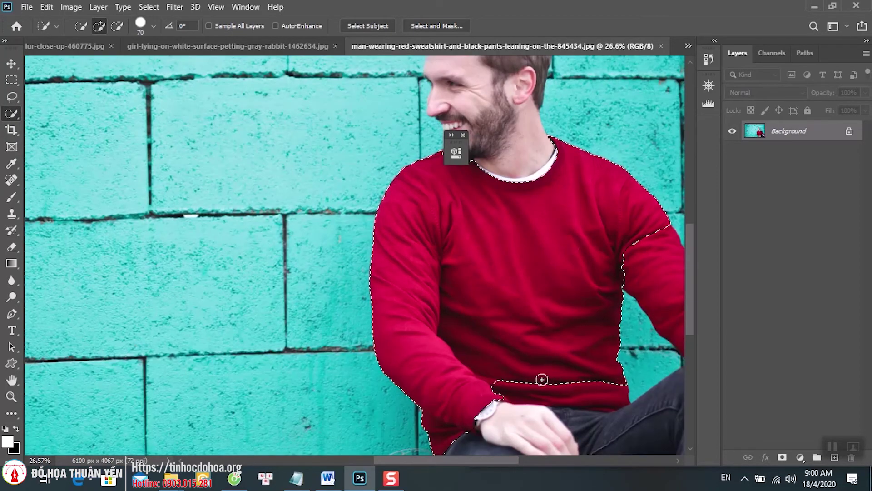
drag(504, 364, 436, 274)
mouse_move(582, 181)
mouse_down()
mouse_move(609, 206)
mouse_move(578, 251)
mouse_move(518, 294)
mouse_up()
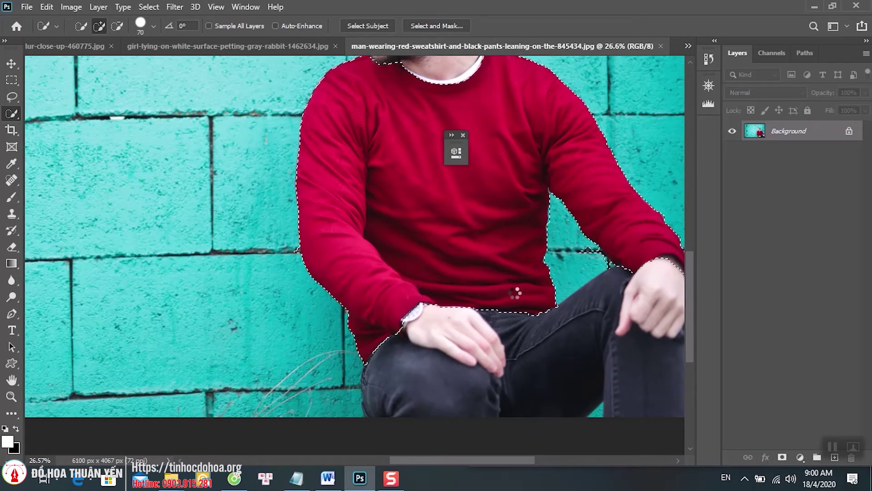
key(alt)
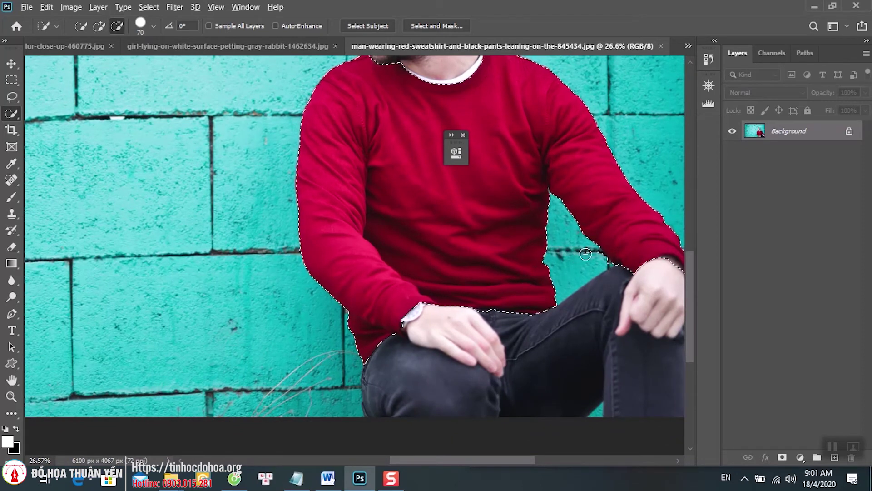
scroll(588, 265, down, 1)
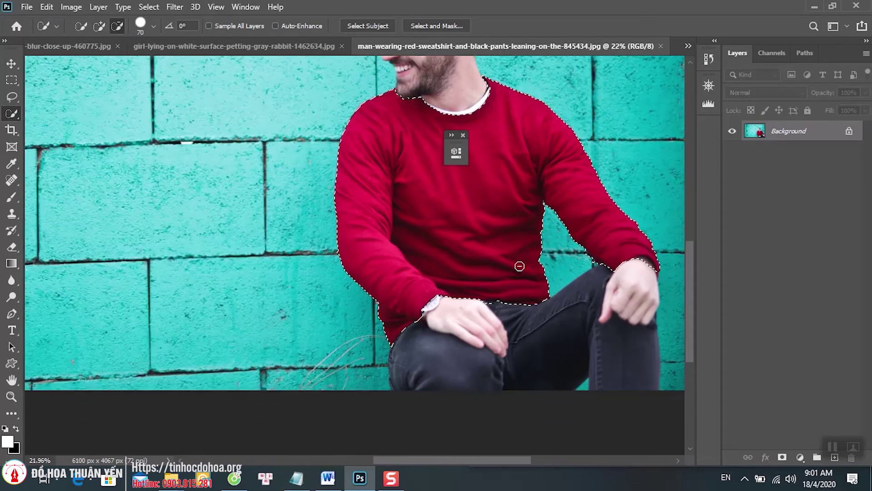
scroll(522, 257, down, 1)
scroll(522, 252, down, 1)
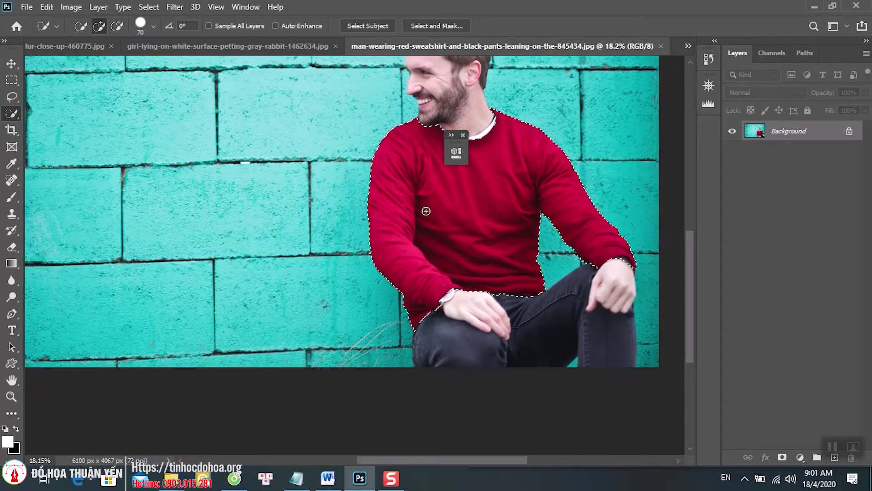
Feather the sweater selection by 20 pixels
click(151, 7)
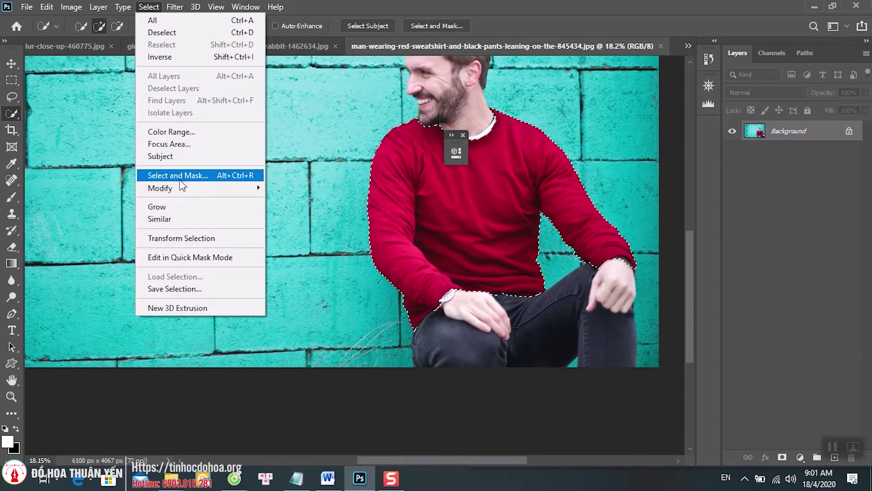
click(314, 234)
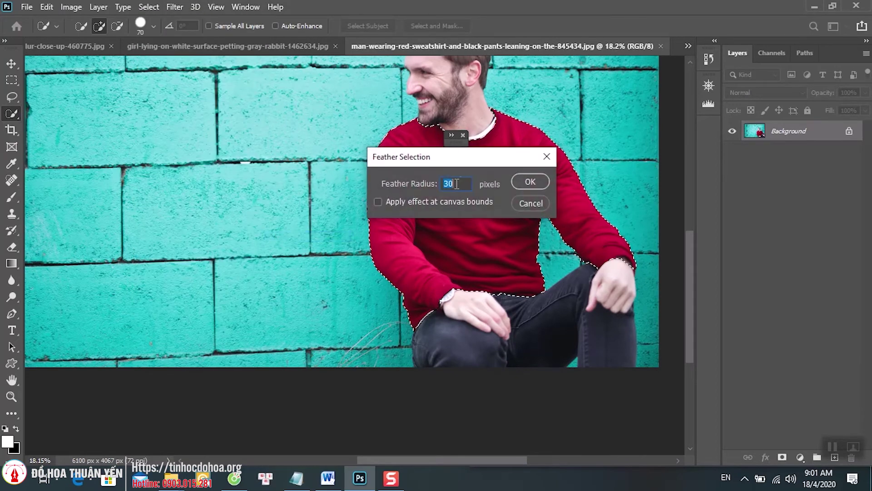
text(20)
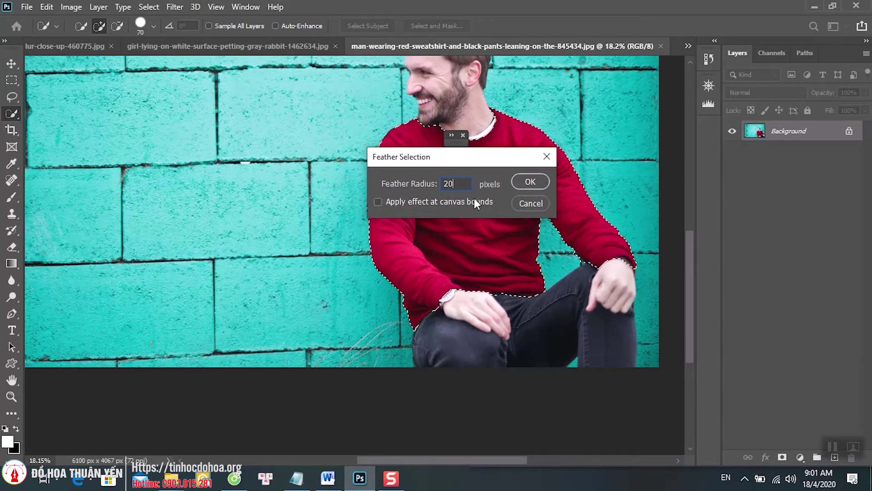
click(532, 182)
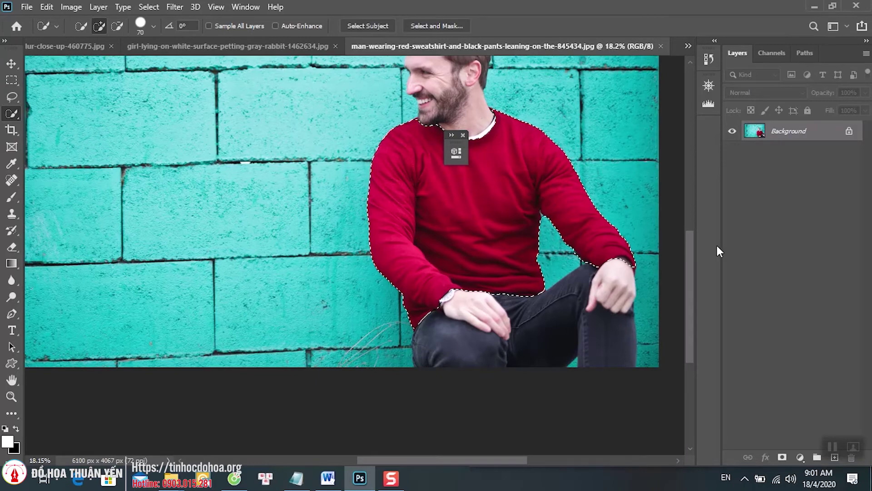
drag(615, 164, 607, 227)
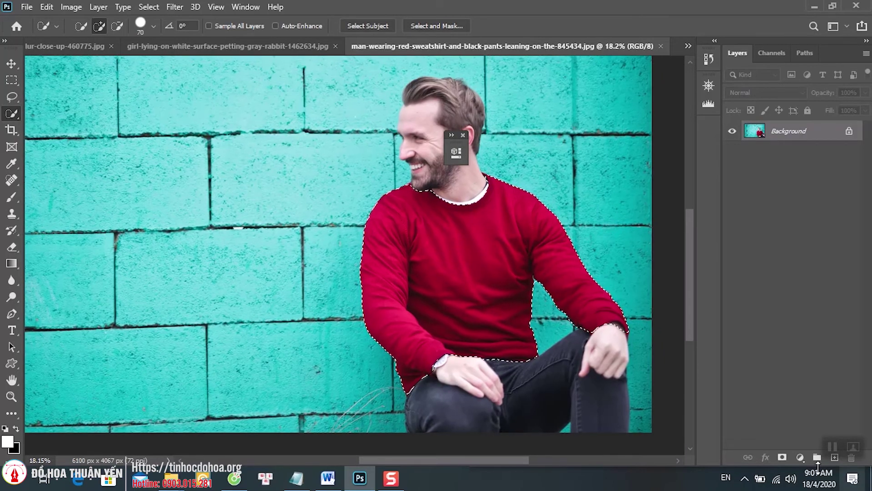
click(800, 458)
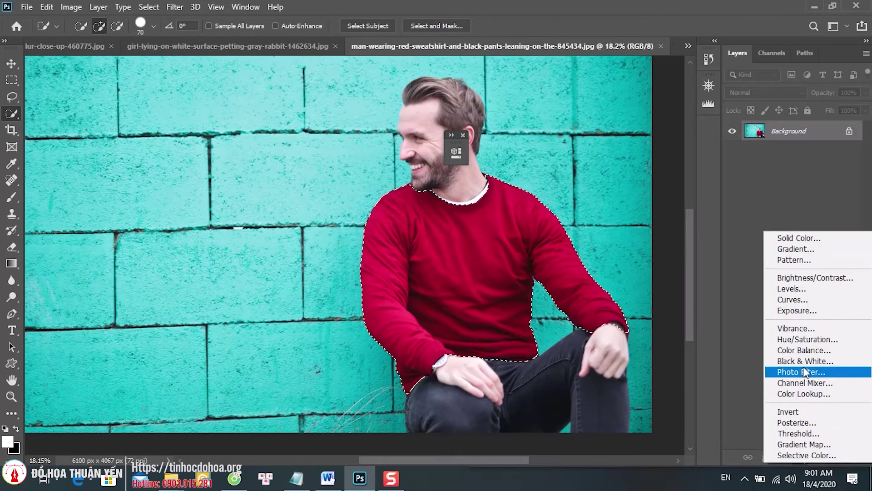
Add a masked Color Balance layer for the sweater and try the sliders at their extremes
click(803, 350)
drag(368, 150, 247, 157)
mouse_move(211, 225)
mouse_down()
mouse_move(294, 219)
mouse_move(140, 225)
mouse_up()
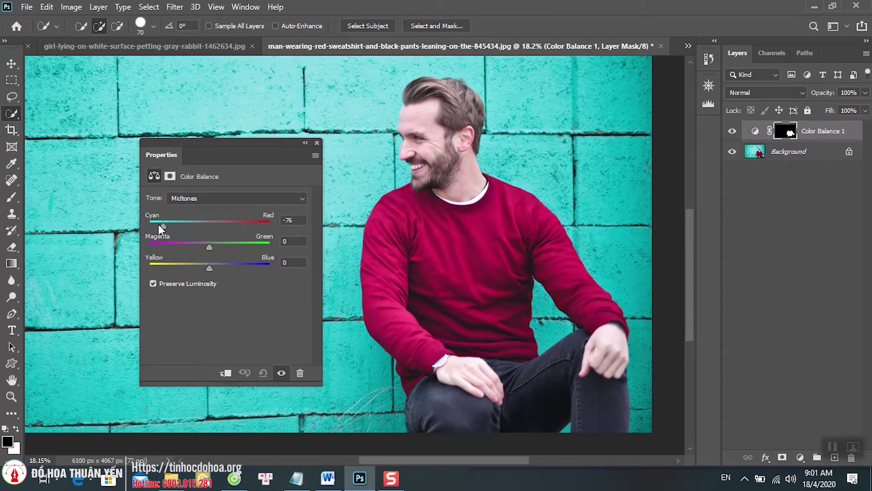
drag(209, 245, 155, 247)
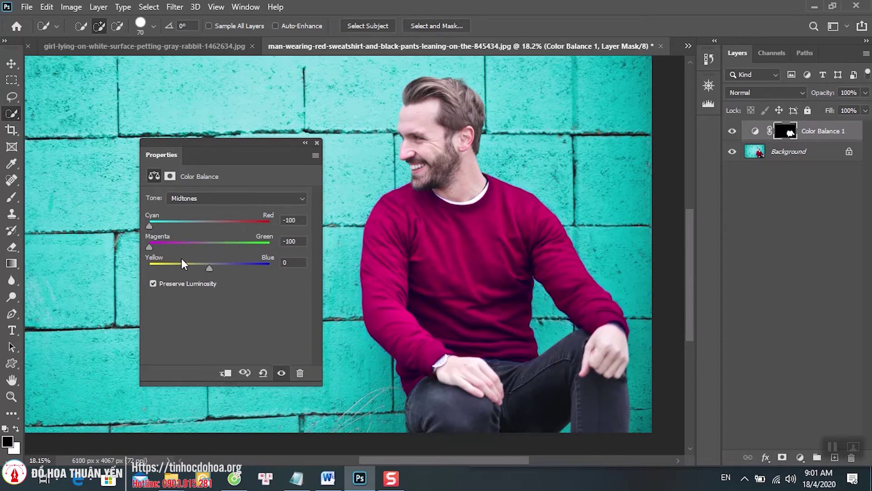
mouse_move(184, 273)
mouse_down()
mouse_move(84, 280)
mouse_move(271, 276)
mouse_up()
drag(149, 247, 286, 252)
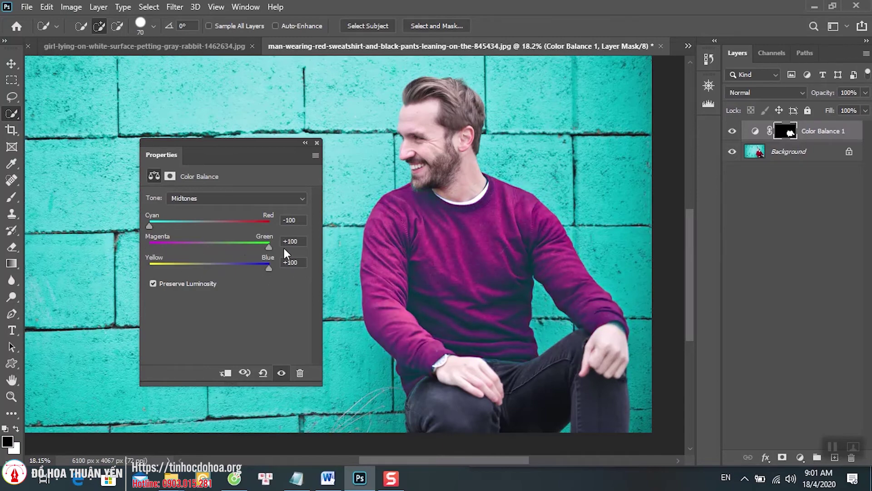
mouse_move(177, 226)
mouse_down()
mouse_move(305, 226)
mouse_move(150, 248)
mouse_up()
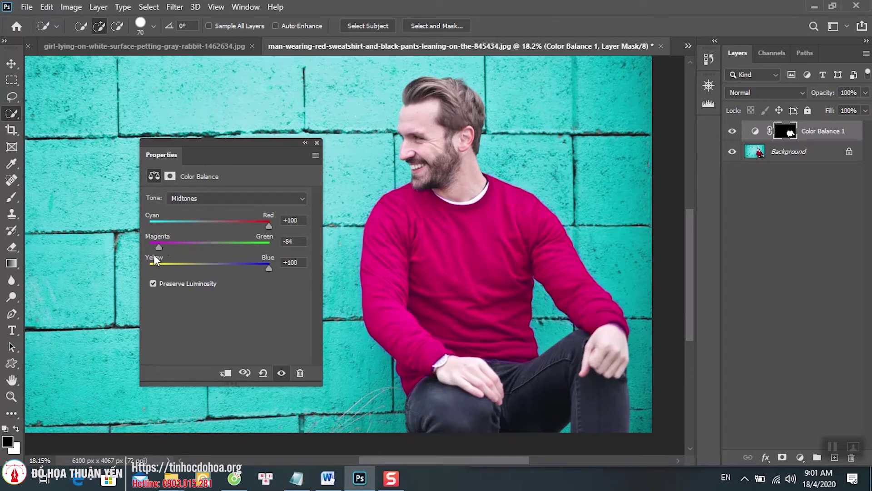
mouse_move(269, 268)
mouse_down()
mouse_move(149, 269)
mouse_move(295, 256)
mouse_up()
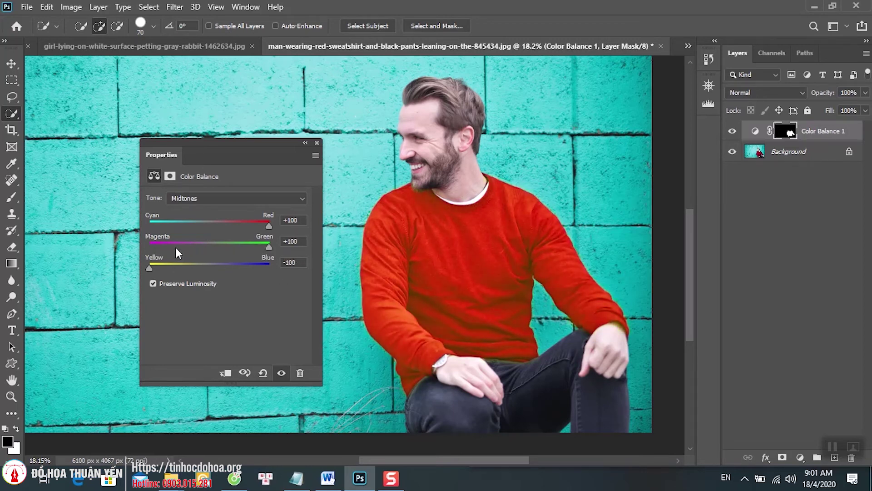
Settle the sweater midtones at Cyan/Red +100, Magenta/Green +8, Yellow/Blue +11
drag(264, 248, 209, 249)
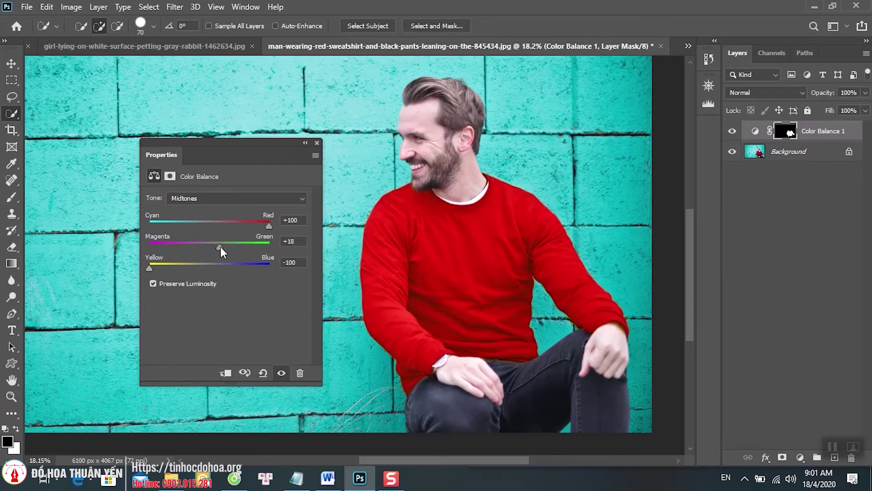
drag(147, 268, 216, 268)
mouse_move(252, 229)
mouse_down()
mouse_move(166, 233)
mouse_move(326, 237)
mouse_up()
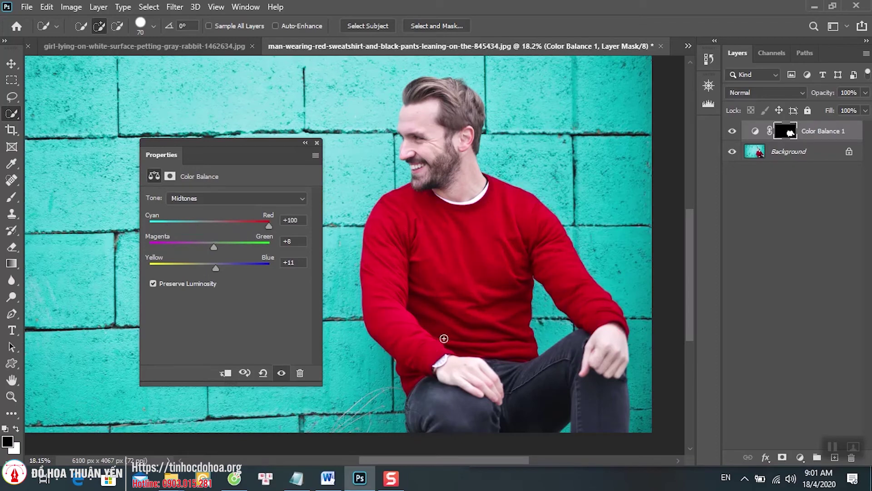
scroll(442, 336, down, 2)
scroll(408, 323, down, 2)
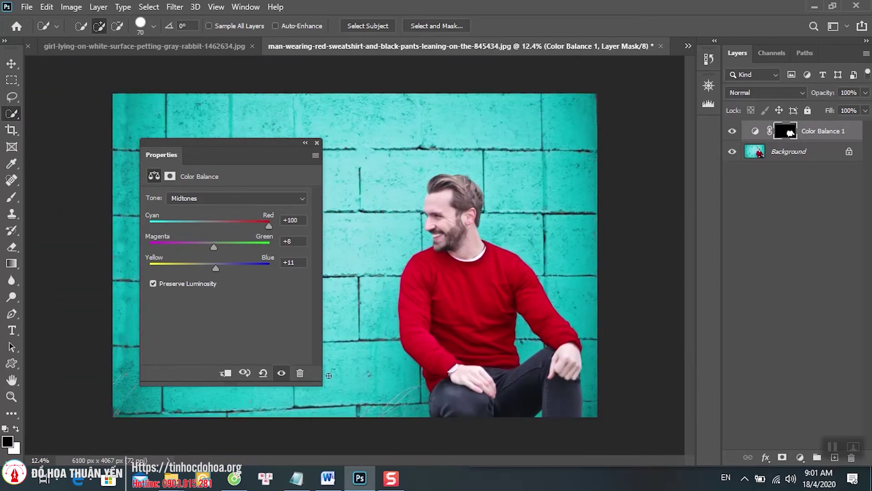
click(317, 143)
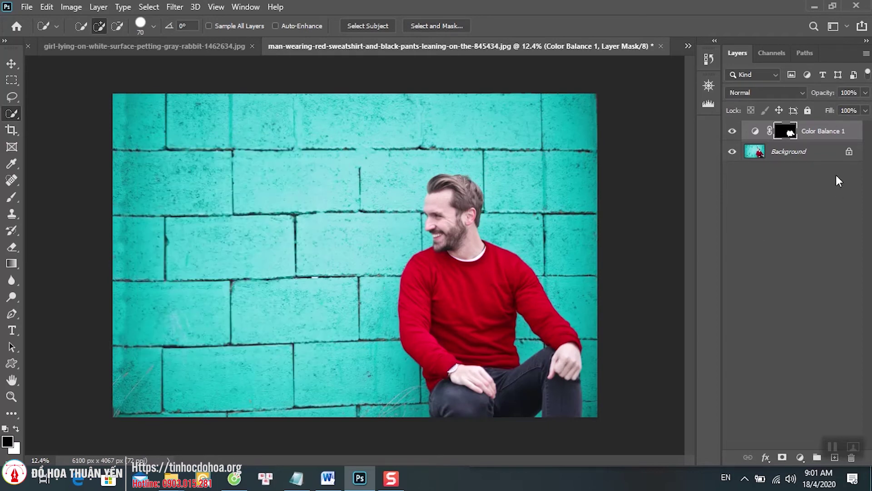
Quick-select the whole man: face, sweater, pants, hands, knee and hair
ctrl+click(790, 133)
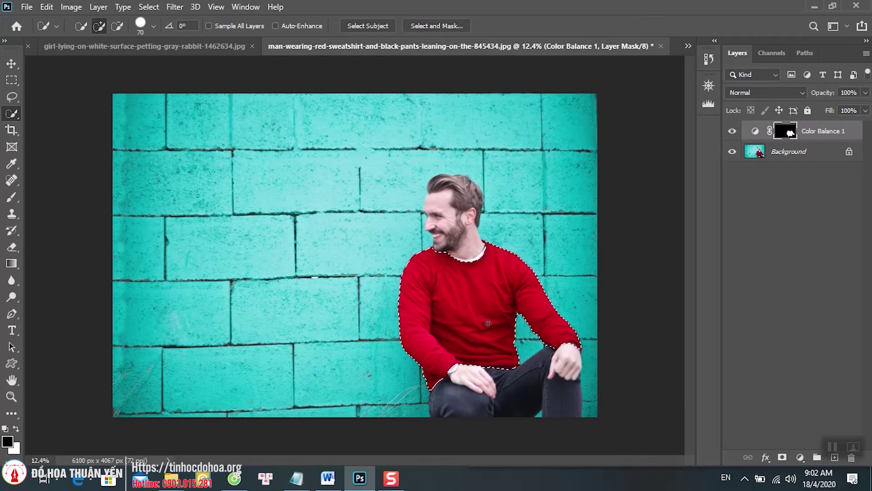
key(ctrl+d)
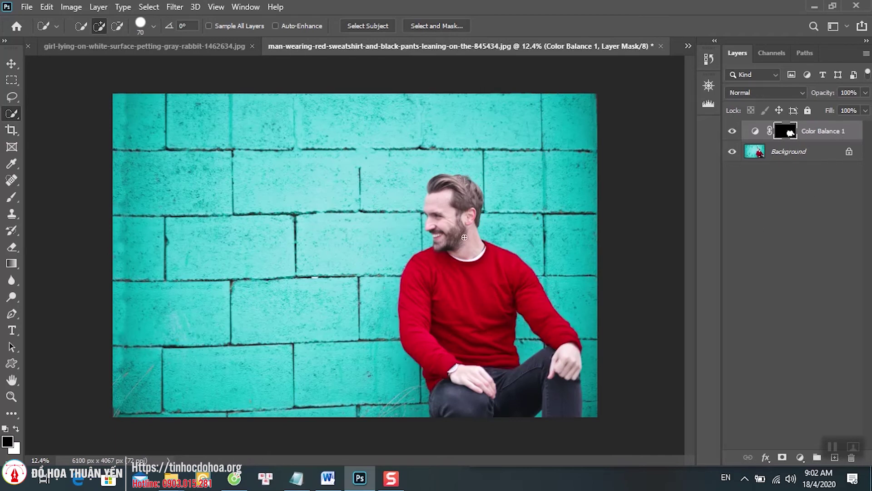
drag(459, 235, 470, 295)
drag(473, 346, 526, 389)
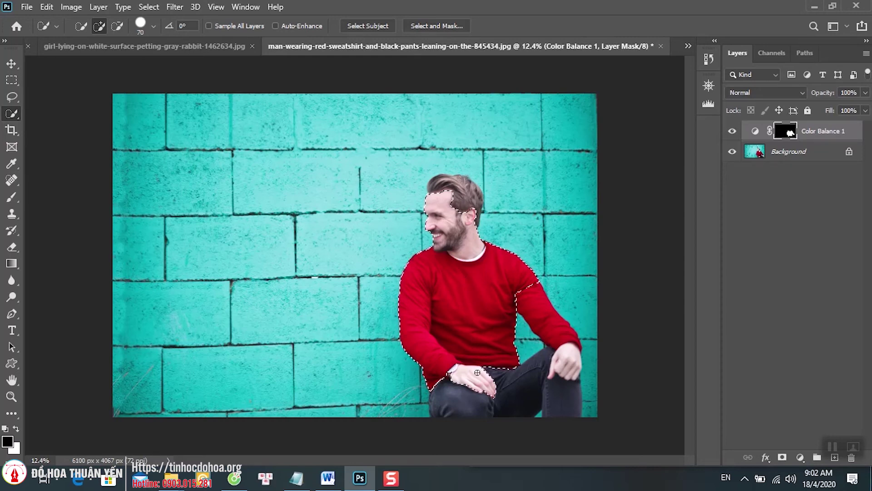
drag(526, 389, 566, 392)
drag(456, 207, 454, 182)
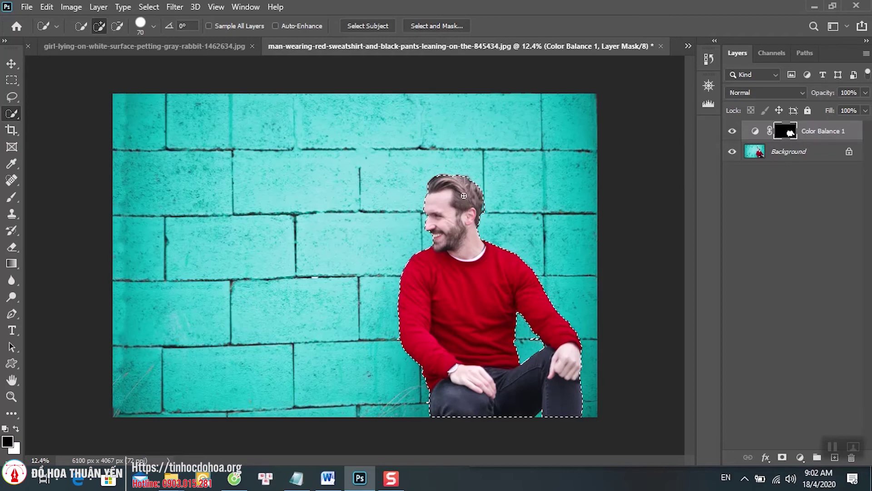
scroll(500, 286, up, 2)
scroll(500, 287, up, 2)
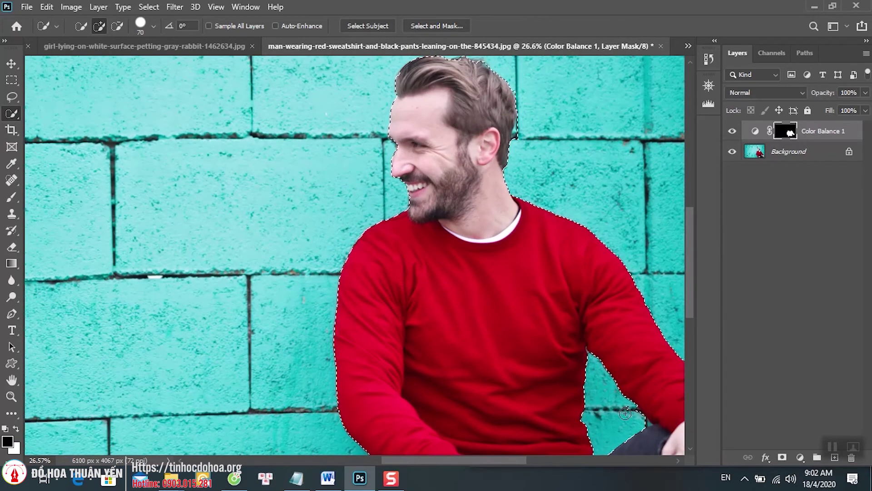
key(alt)
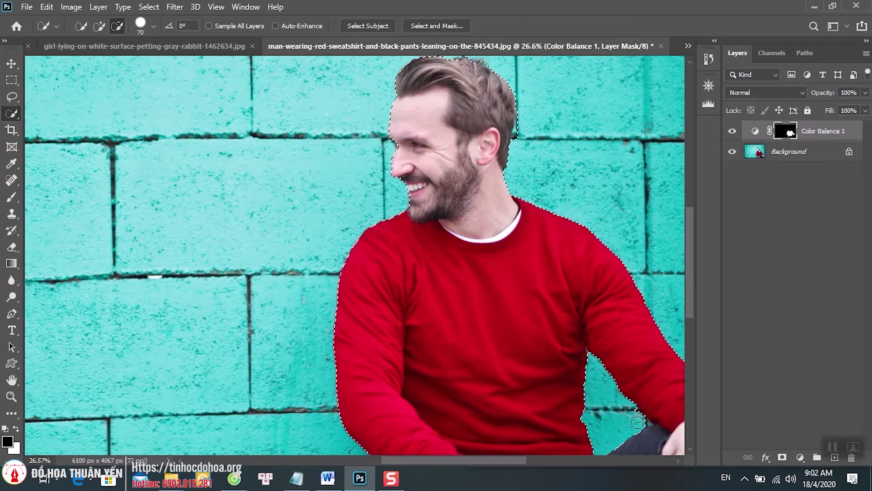
scroll(635, 412, down, 1)
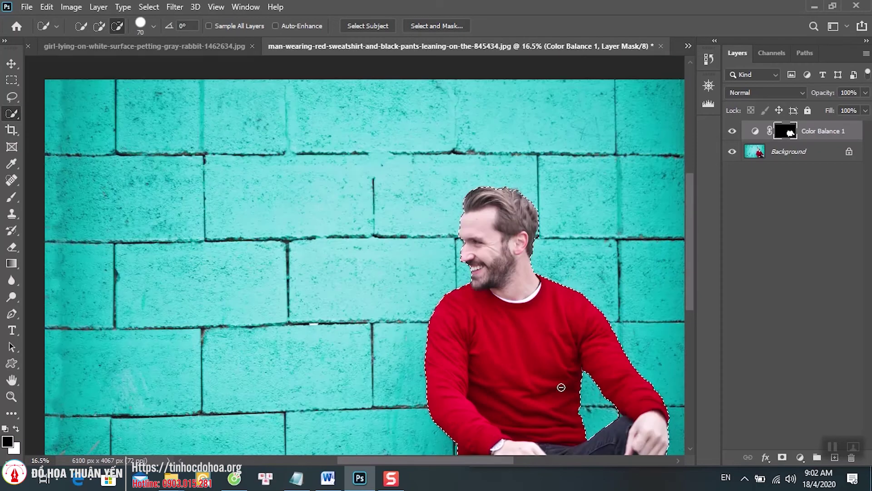
scroll(591, 406, down, 1)
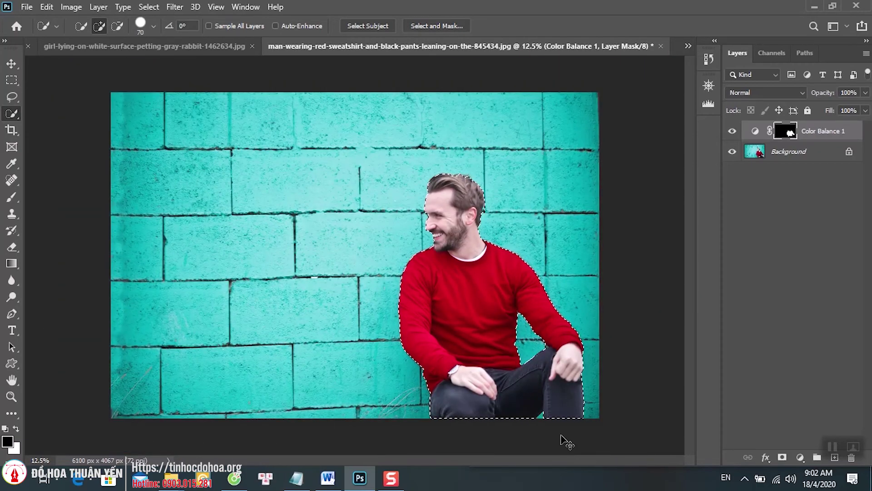
Invert the selection to the teal wall and feather it by 20 pixels
key(ctrl+shift+i)
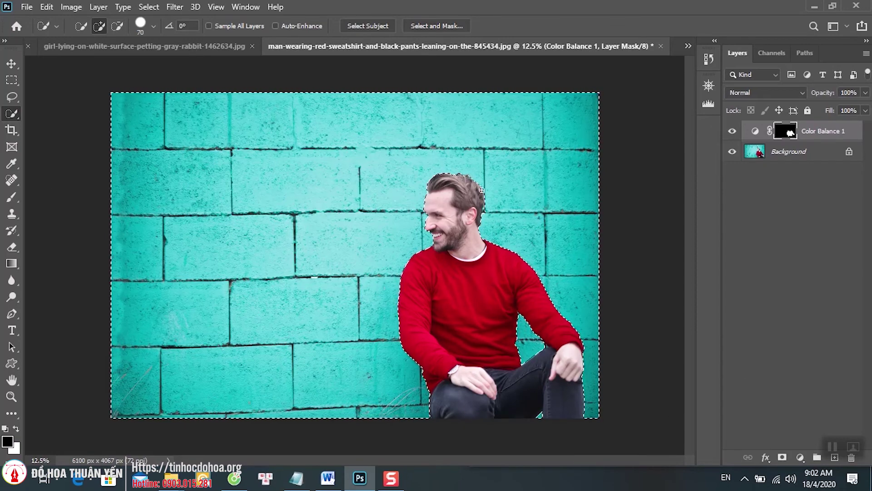
click(149, 6)
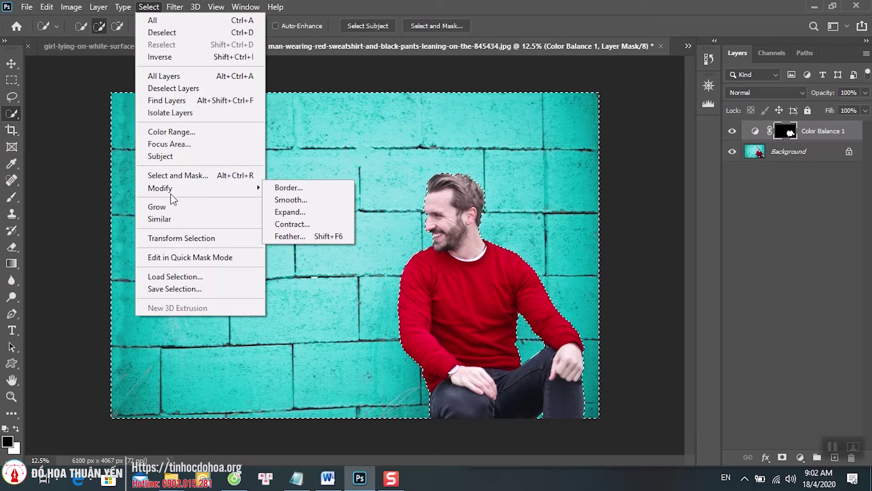
click(298, 233)
click(529, 183)
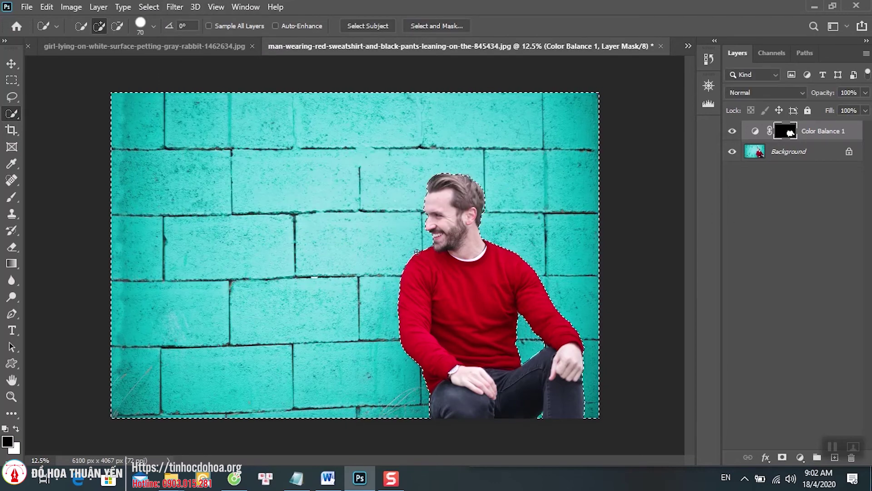
click(800, 457)
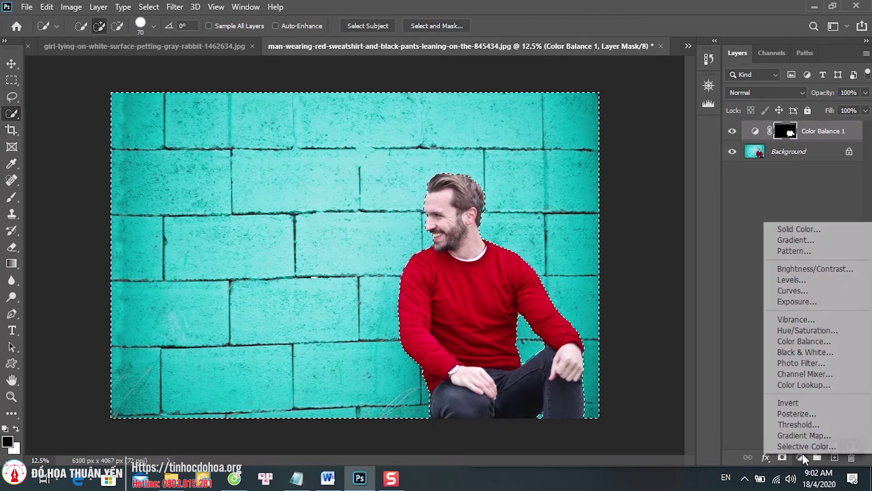
Add a Color Balance adjustment for the wall and test its midtone sliders at their extremes
click(802, 341)
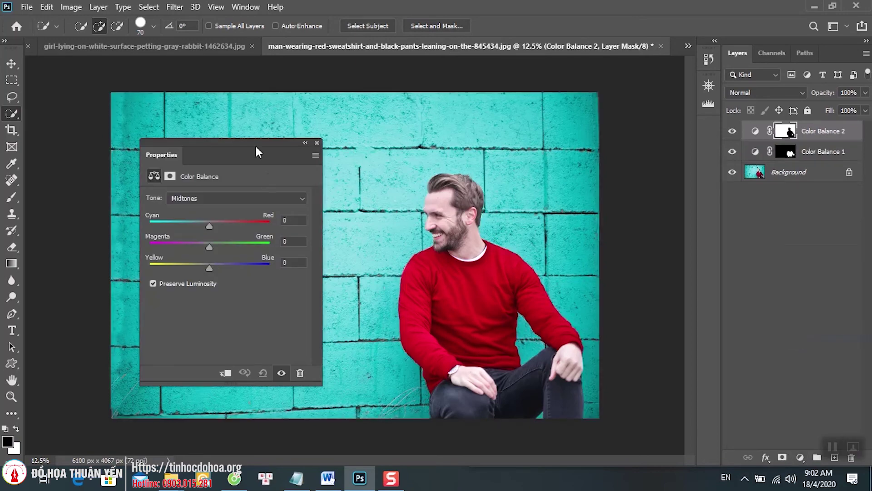
mouse_move(252, 142)
mouse_down()
mouse_move(608, 168)
mouse_move(649, 151)
mouse_up()
mouse_move(605, 232)
mouse_down()
mouse_move(534, 236)
mouse_move(710, 238)
mouse_up()
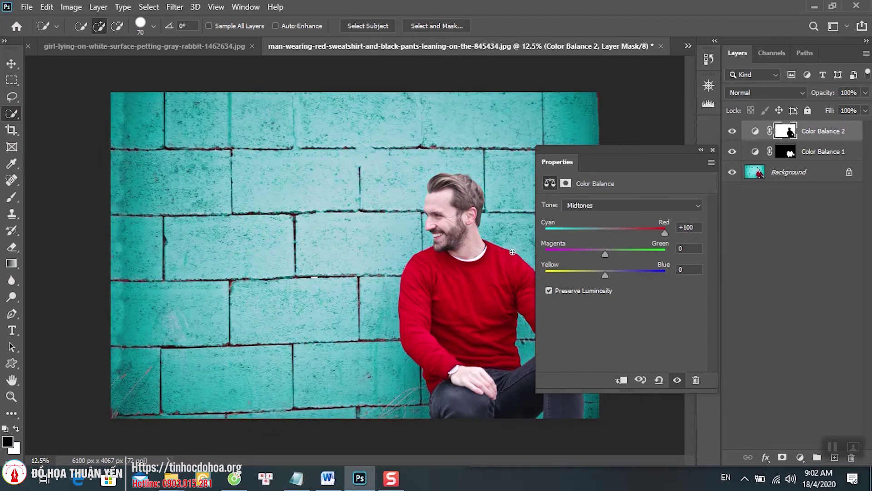
mouse_move(601, 254)
mouse_down()
mouse_move(539, 254)
mouse_move(695, 254)
mouse_move(536, 254)
mouse_move(703, 261)
mouse_up()
mouse_move(603, 274)
mouse_down()
mouse_move(509, 277)
mouse_move(778, 280)
mouse_up()
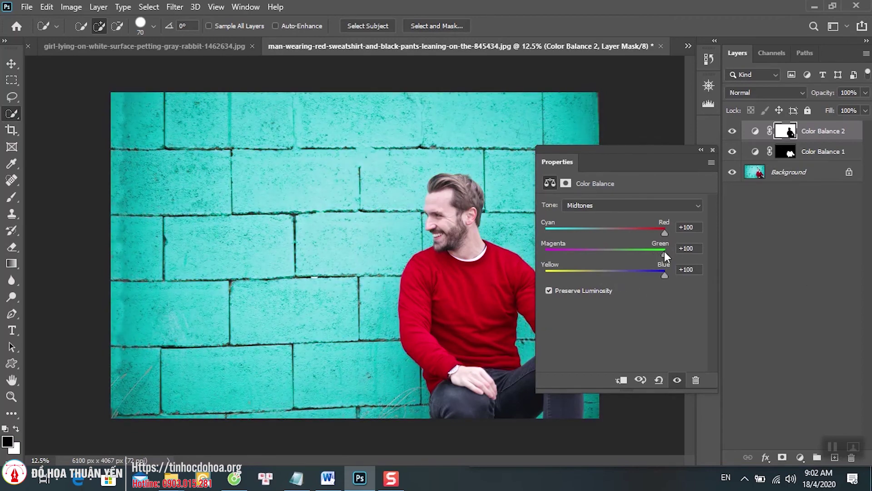
drag(664, 253, 529, 261)
drag(665, 231, 520, 237)
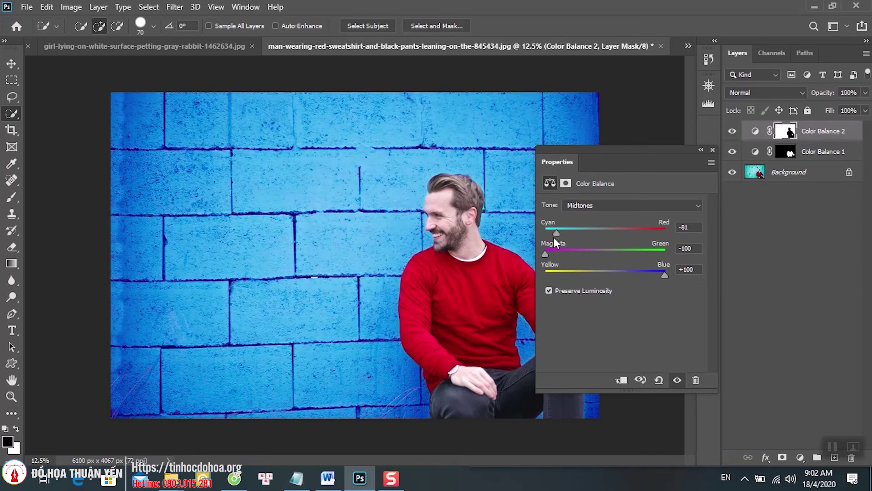
Settle the wall midtones at Red +66, Magenta -100, Yellow -100, comparing before and after
click(730, 131)
click(730, 131)
drag(545, 233, 617, 236)
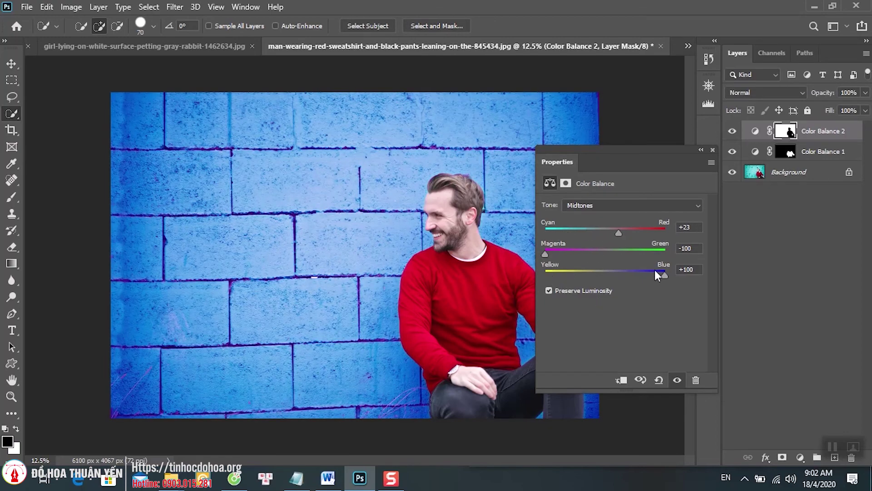
drag(662, 274, 540, 275)
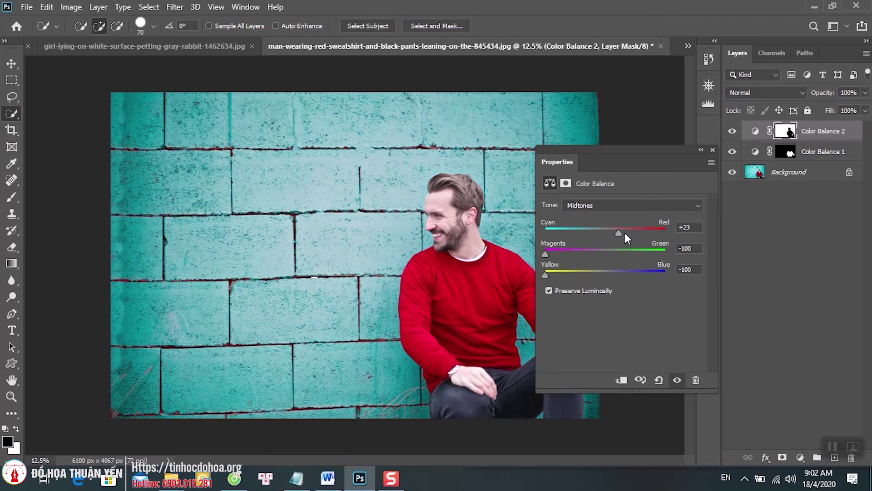
mouse_move(610, 230)
mouse_down()
mouse_move(544, 236)
mouse_move(690, 230)
mouse_move(644, 234)
mouse_up()
click(732, 131)
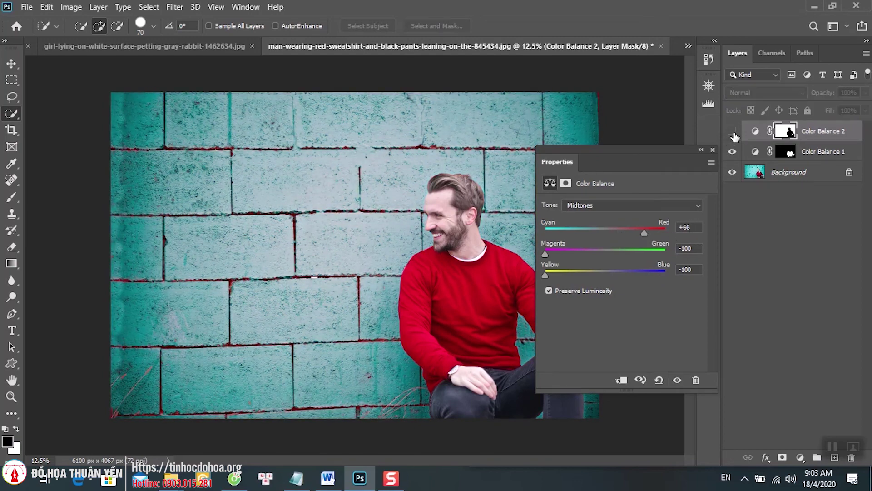
click(732, 131)
Collapse the adjustment settings, pan over the man, and bring up the girl-with-rabbit photo
scroll(405, 291, down, 2)
scroll(405, 290, up, 2)
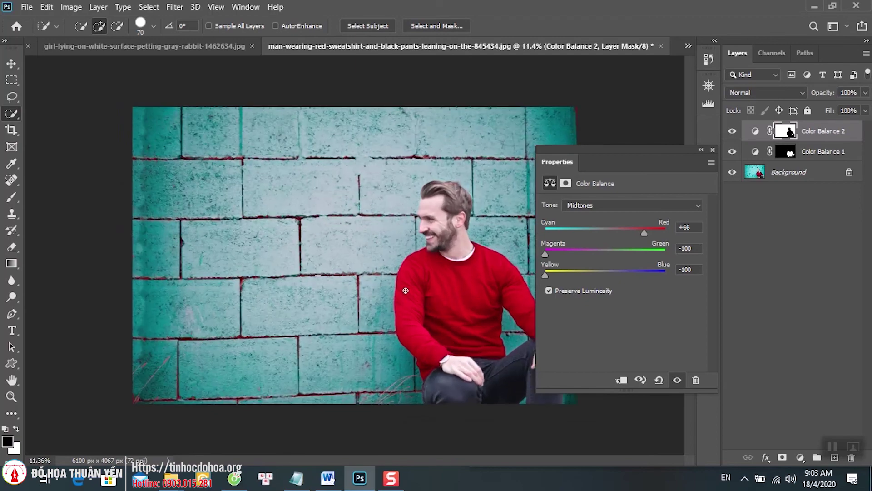
click(701, 151)
scroll(446, 317, up, 1)
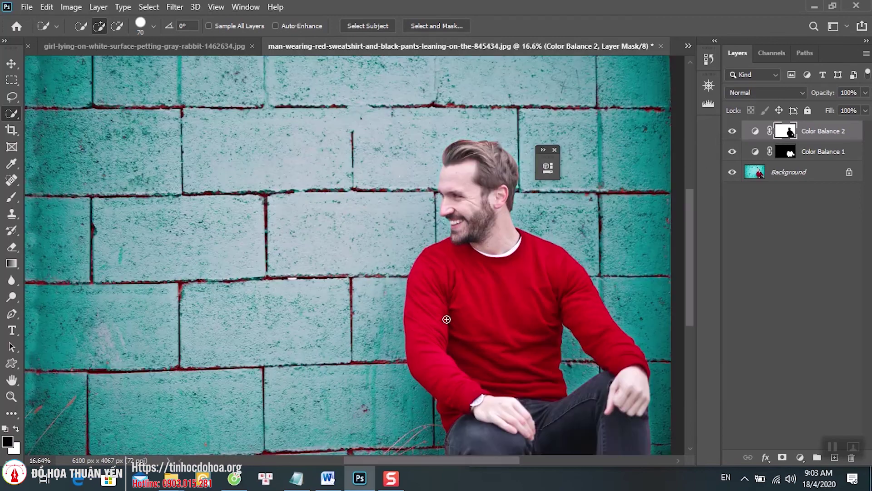
scroll(446, 315, up, 1)
drag(524, 363, 522, 324)
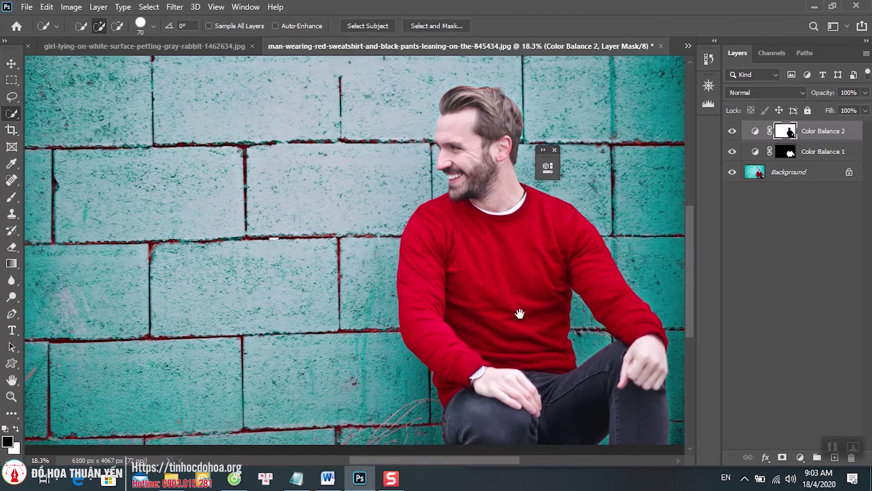
click(192, 52)
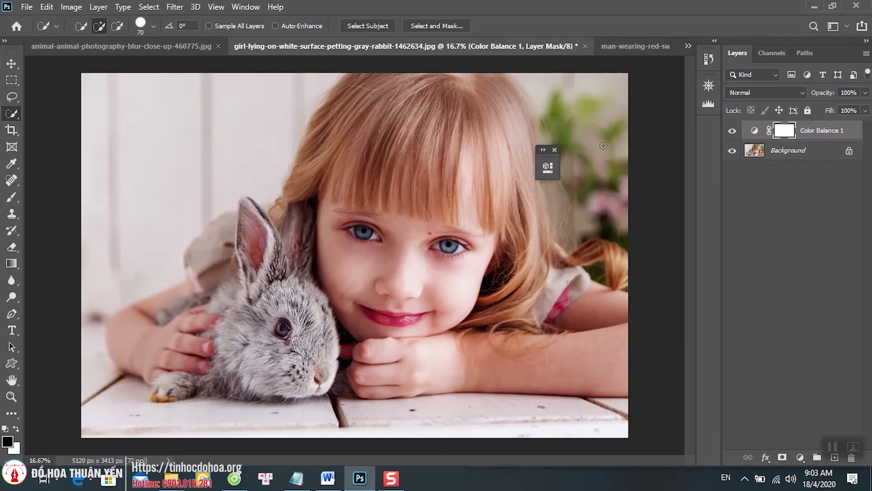
Move through the open documents, via the red-sweater photo, to the squirrel photo
click(604, 49)
scroll(430, 314, down, 2)
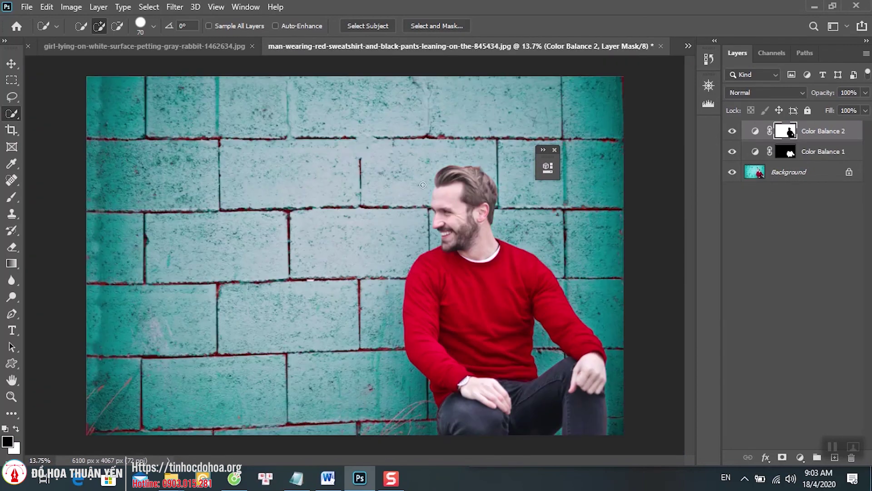
click(685, 45)
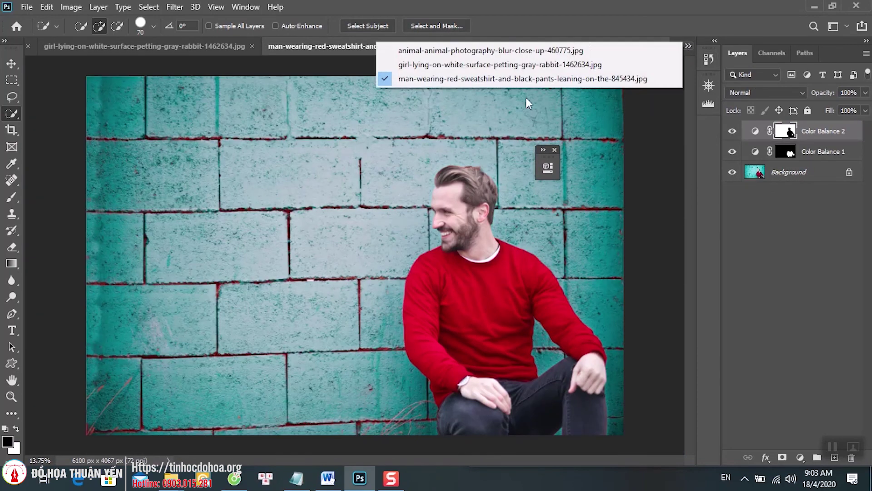
click(499, 51)
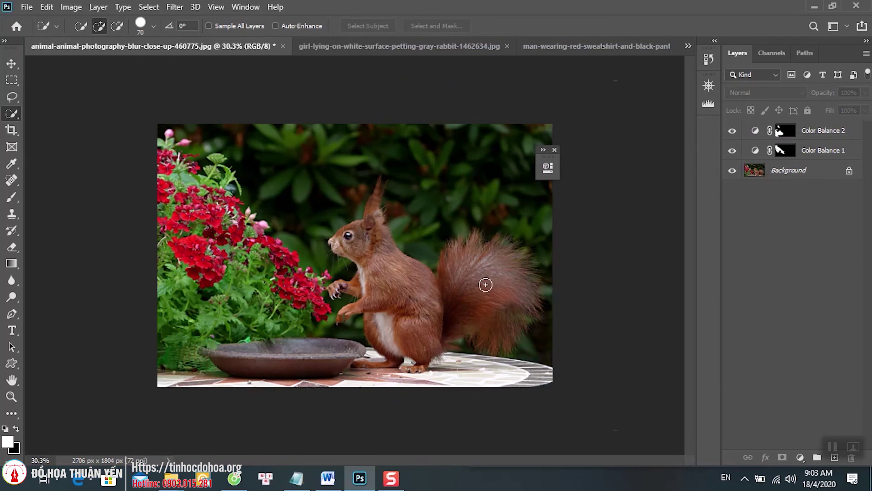
Bring the squirrel and flowers into view and make Color Balance 1 visible again
scroll(483, 282, up, 5)
drag(365, 304, 497, 335)
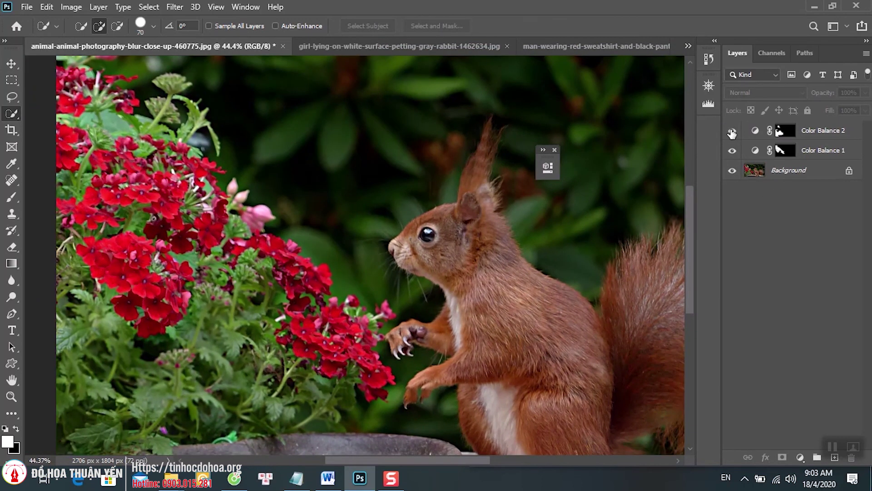
click(732, 150)
scroll(462, 387, down, 1)
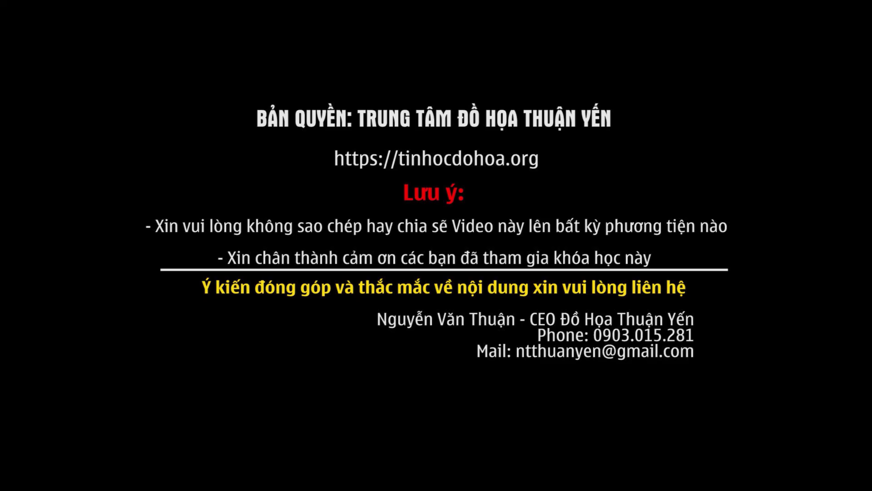